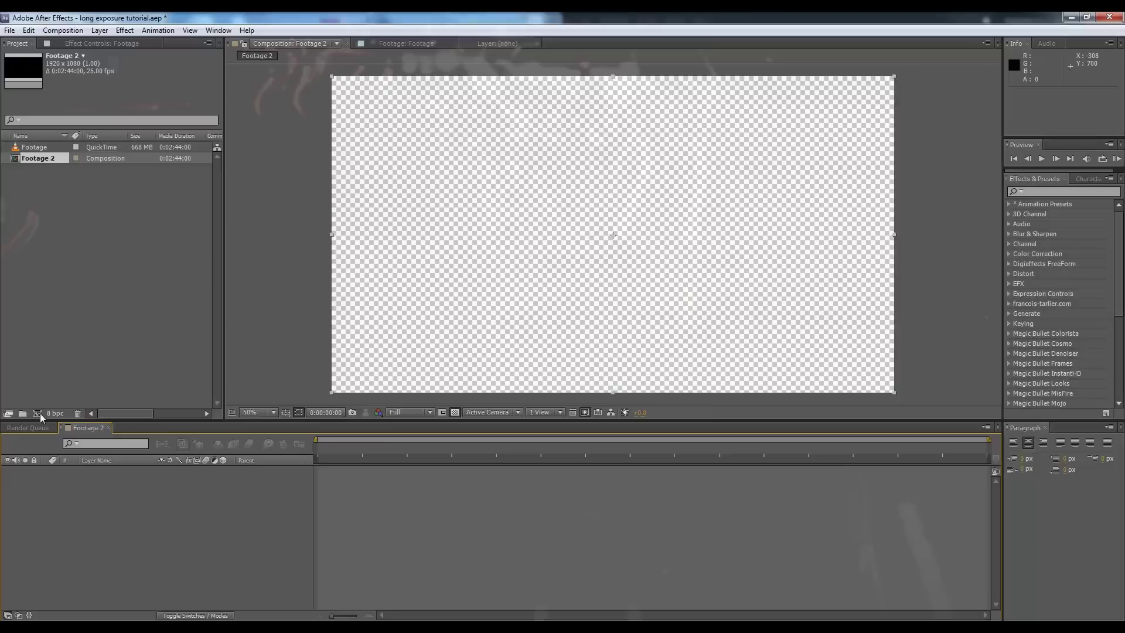
Open the night highway clip 'Footage' in its own Footage viewer
double_click(45, 159)
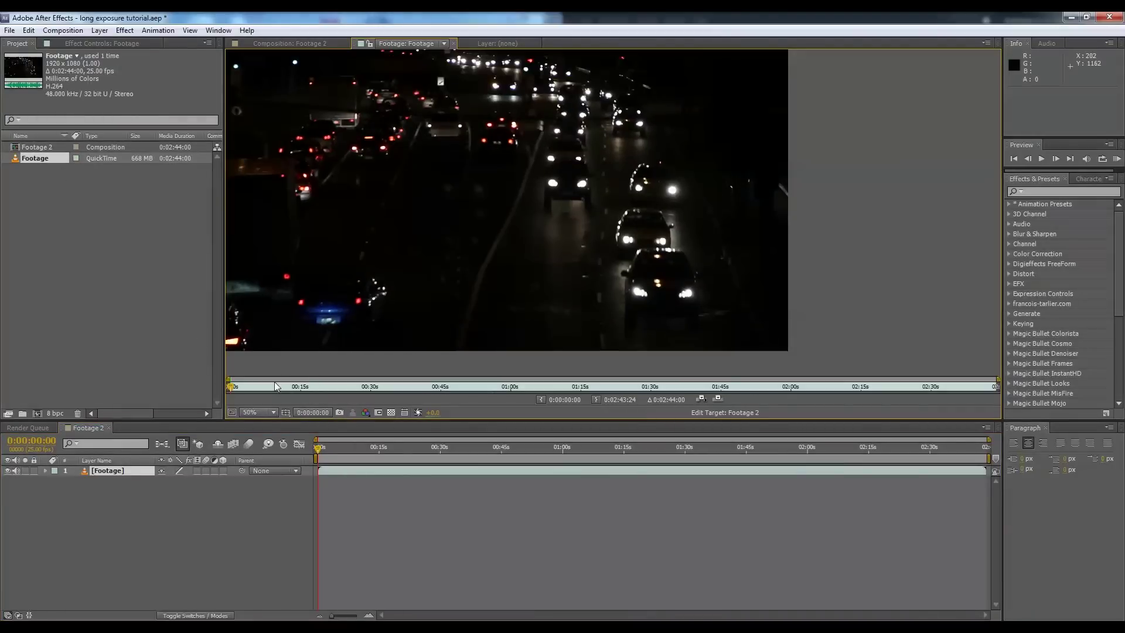
Preview later frames of the raw clip, then return to Footage 2 and scrub the footage layer
left_click_drag(277, 386, 757, 387)
left_click(322, 448)
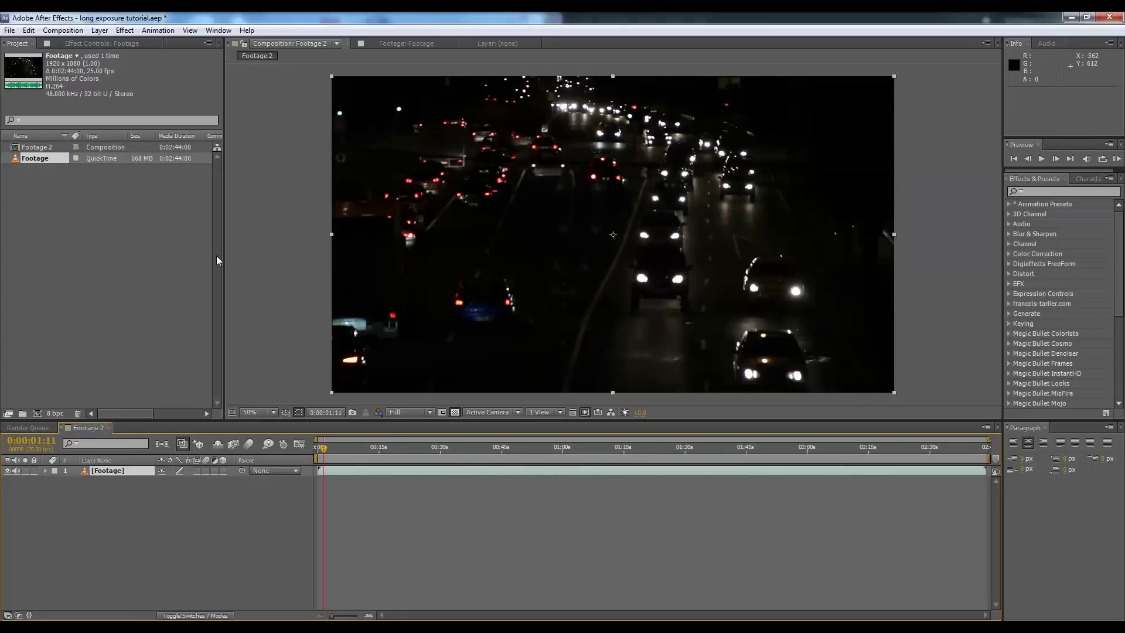
left_click(225, 505)
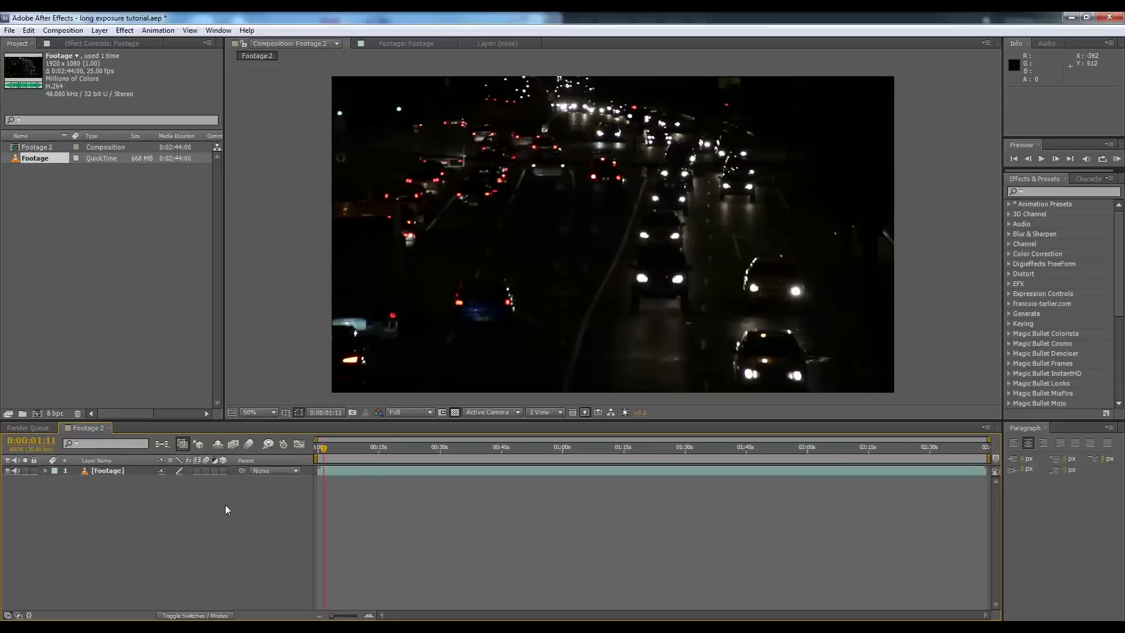
left_click(137, 470)
left_click_drag(342, 453, 391, 438)
Apply Curves to the footage, crushing the black point and lifting highlights so only car lights remain
left_click(92, 31)
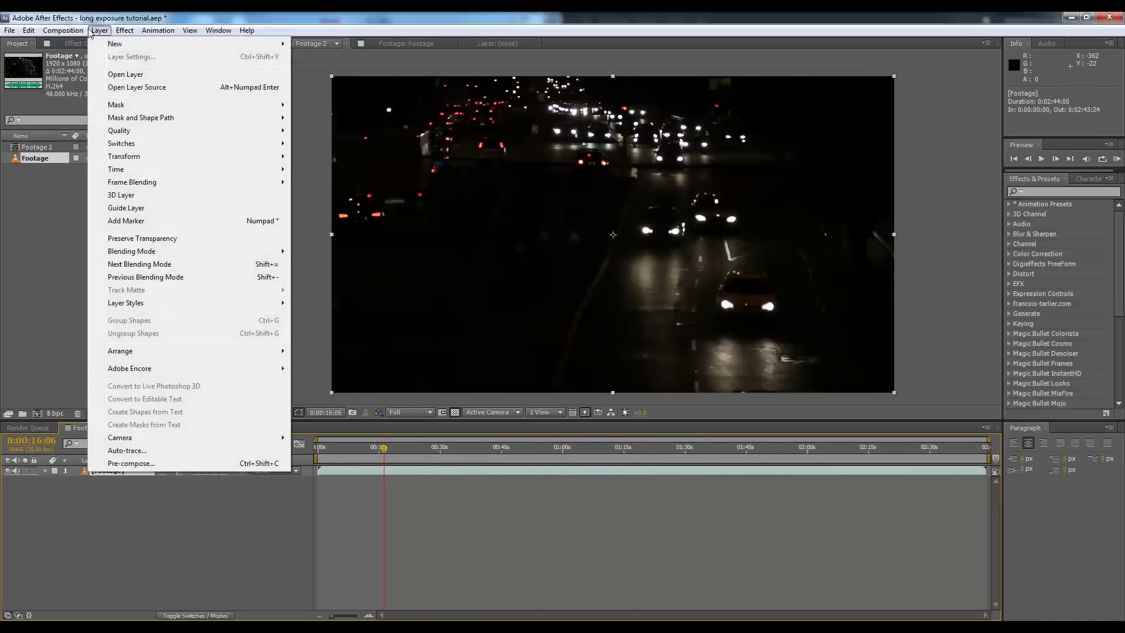
mouse_move(124, 31)
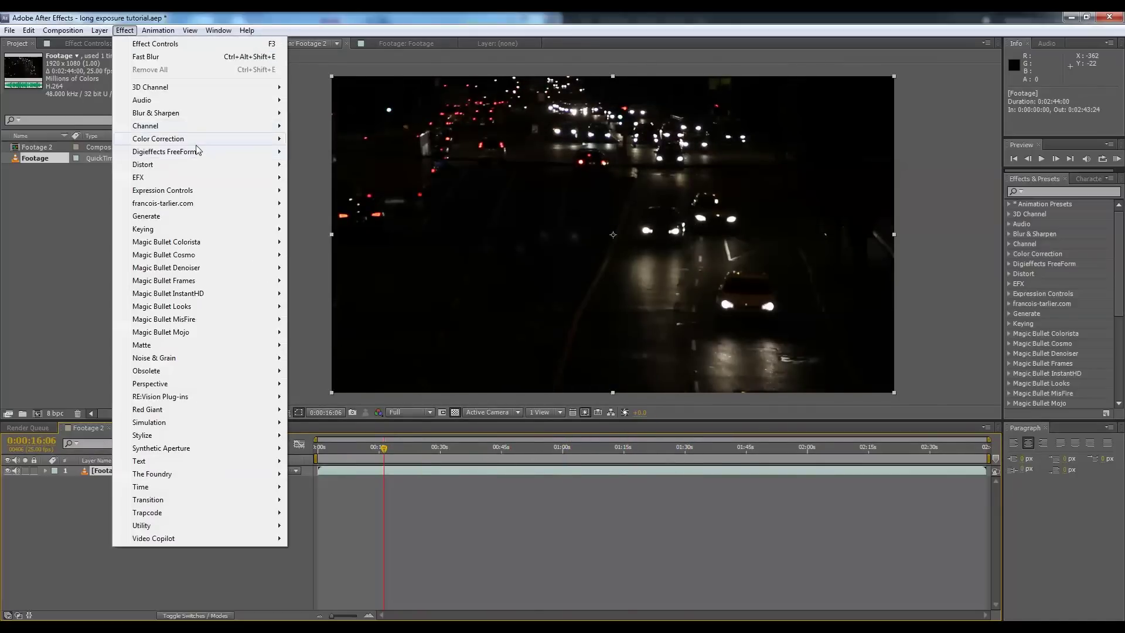
mouse_move(208, 141)
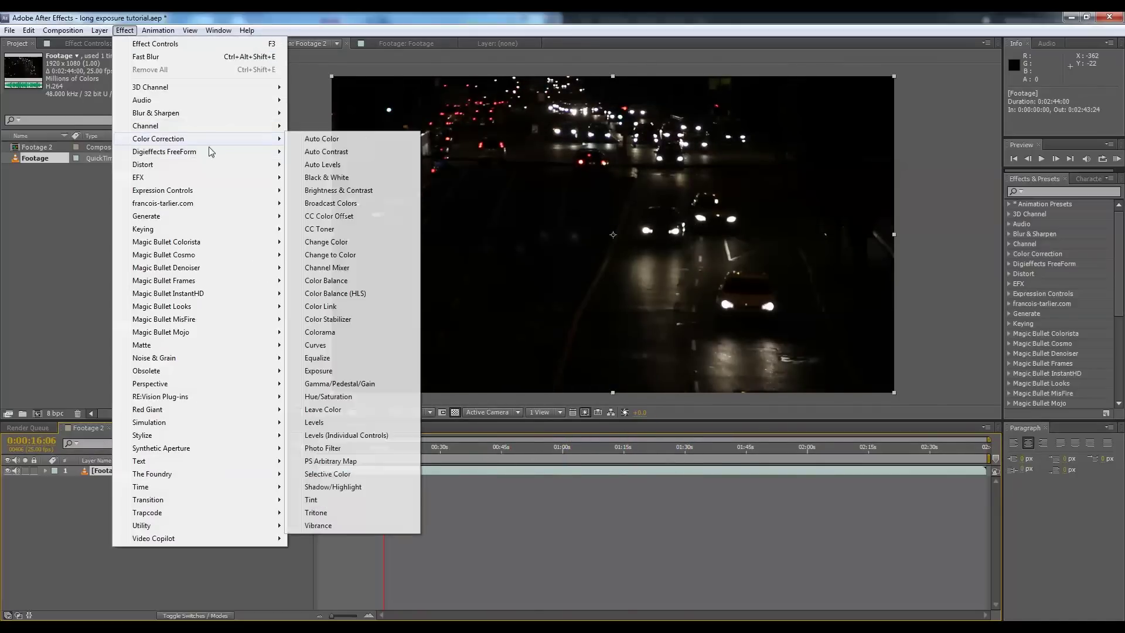
left_click(348, 348)
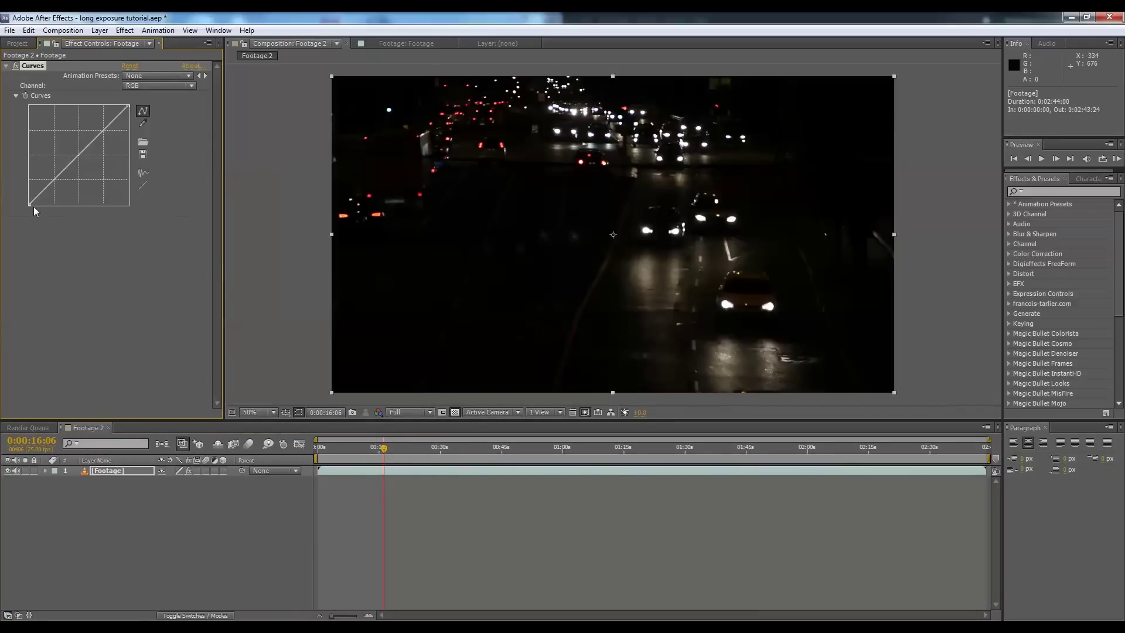
left_click_drag(28, 204, 66, 213)
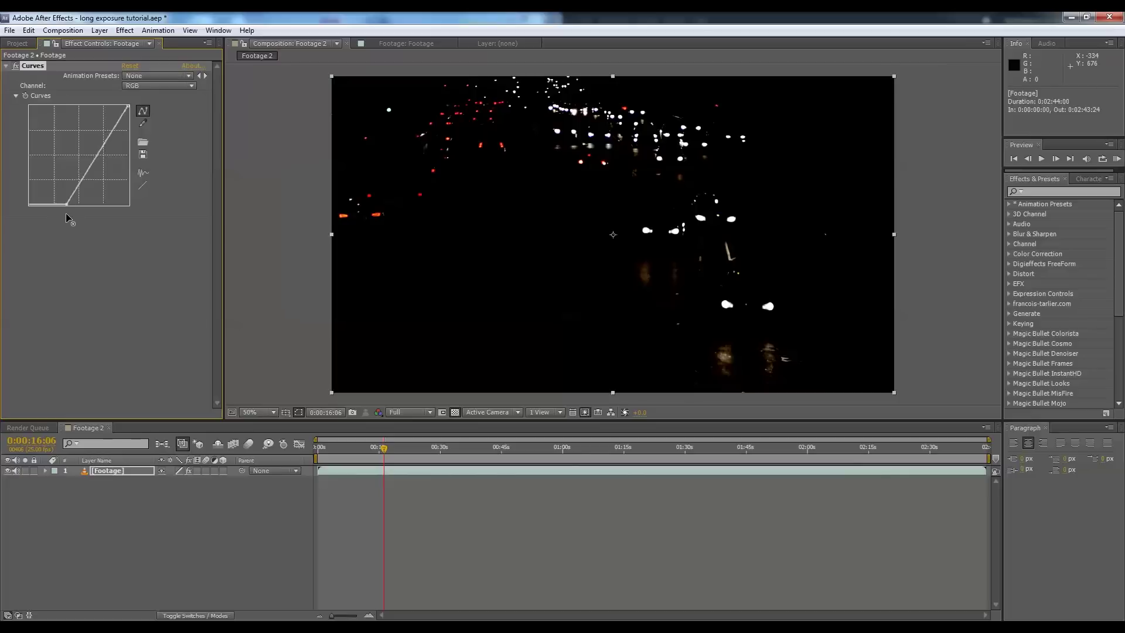
left_click_drag(118, 120, 113, 118)
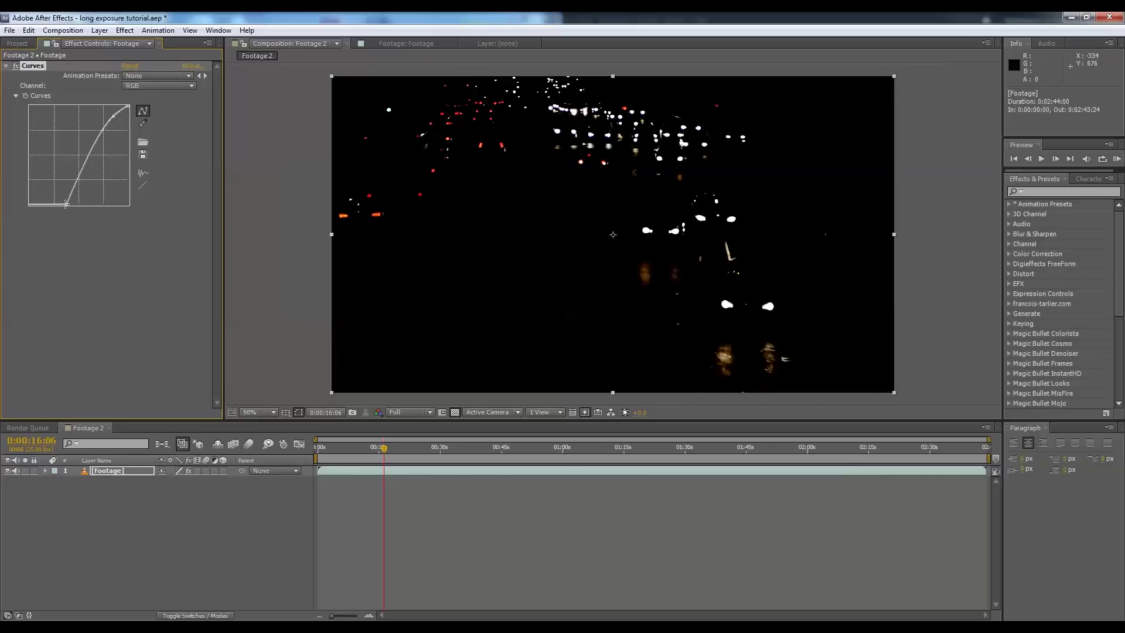
left_click_drag(66, 204, 68, 204)
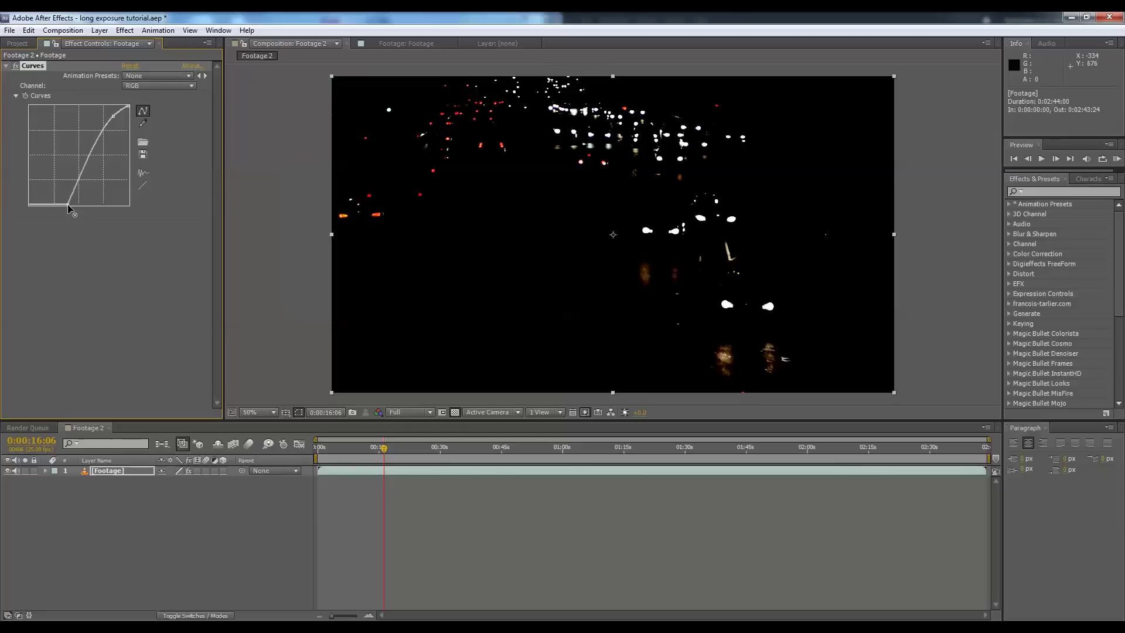
left_click(120, 472)
Duplicate the footage layer and delete the Curves effect from the lower copy
key("ctrl+d")
left_click(120, 481)
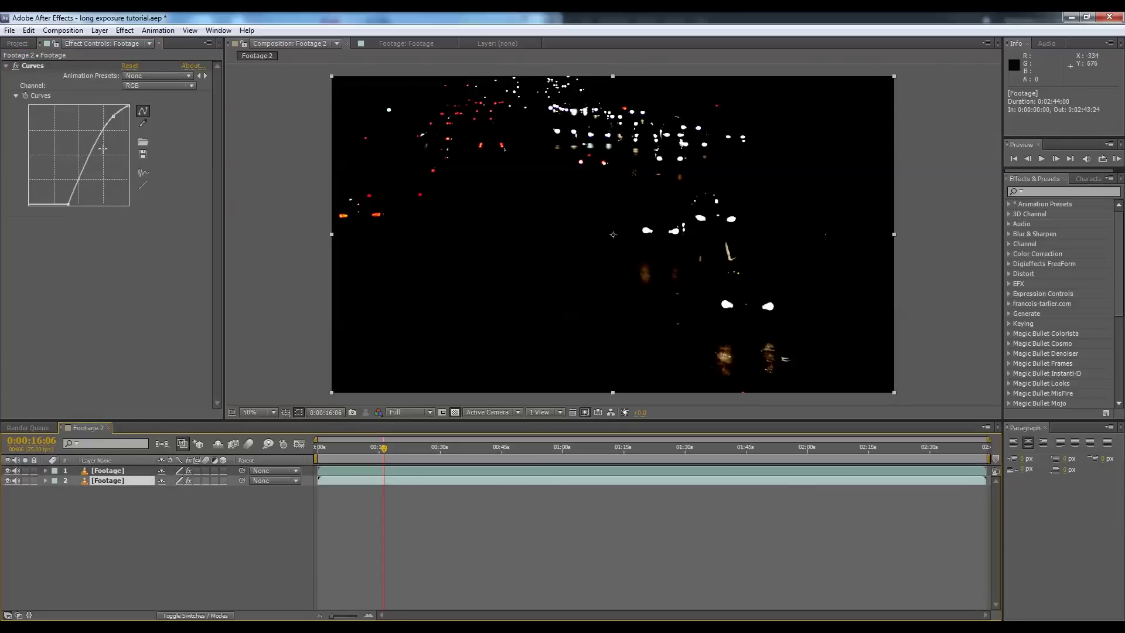
left_click(35, 65)
key("Delete")
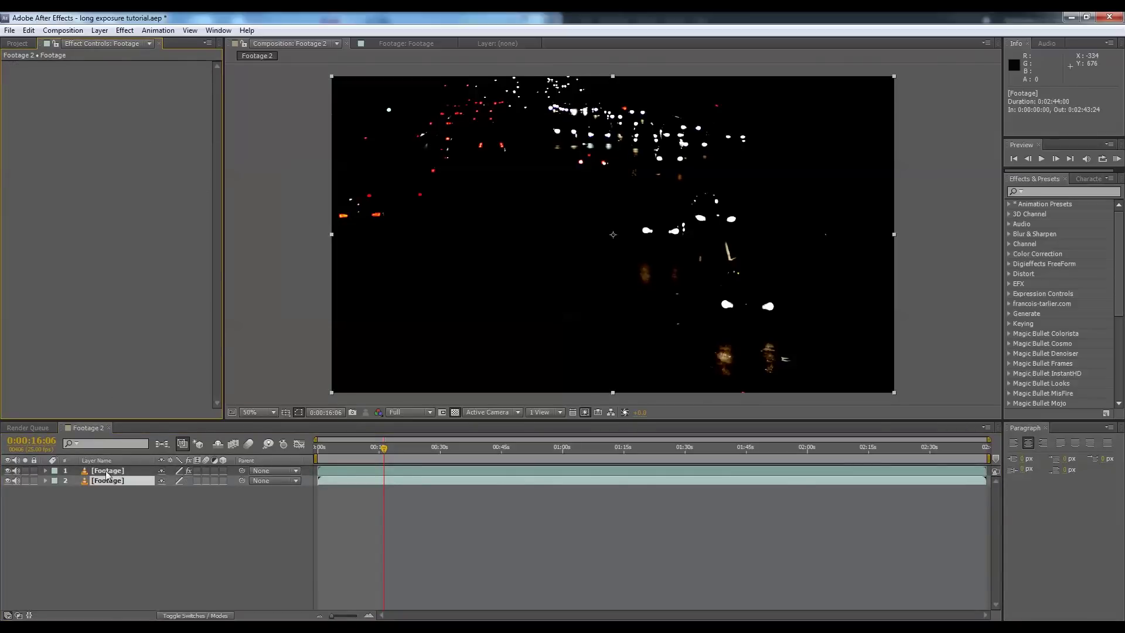
Rename the top layer 'Light Trails'
left_click(110, 472)
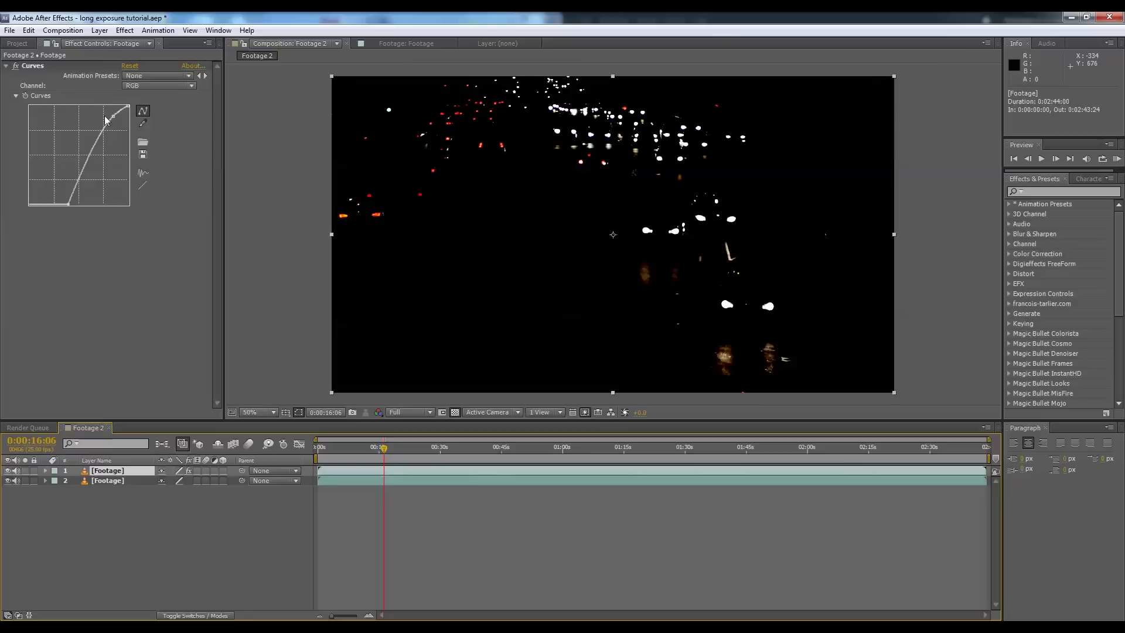
key("Return")
type("Light")
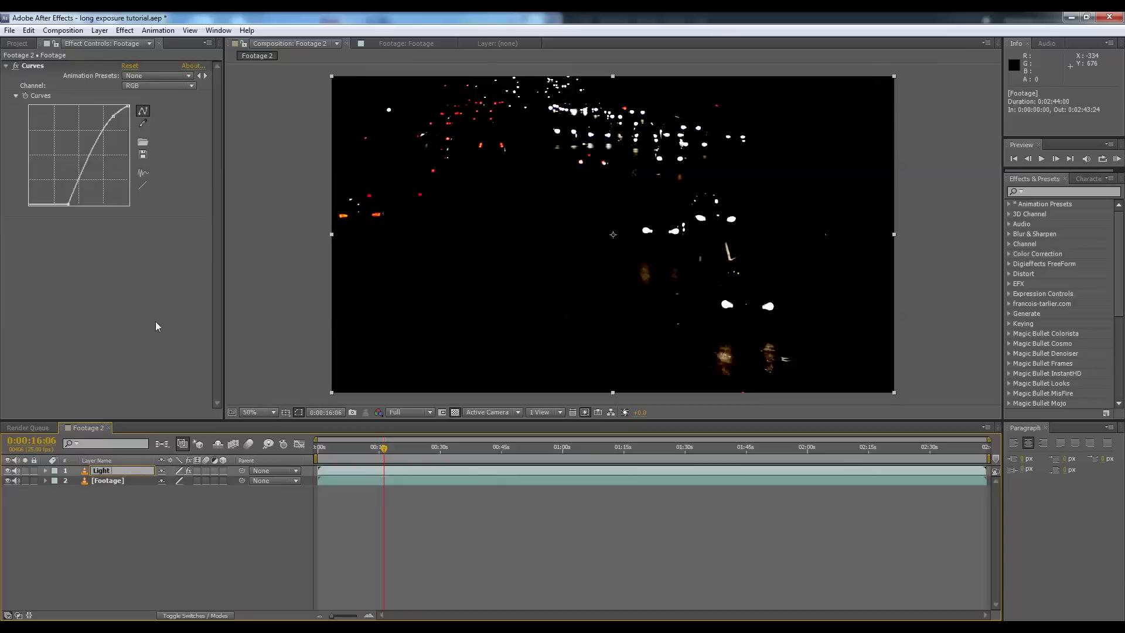
type(" Trails")
left_click(122, 537)
Pre-compose Light Trails with all attributes moved into a new 'Light Trails Comp'
left_click(101, 473)
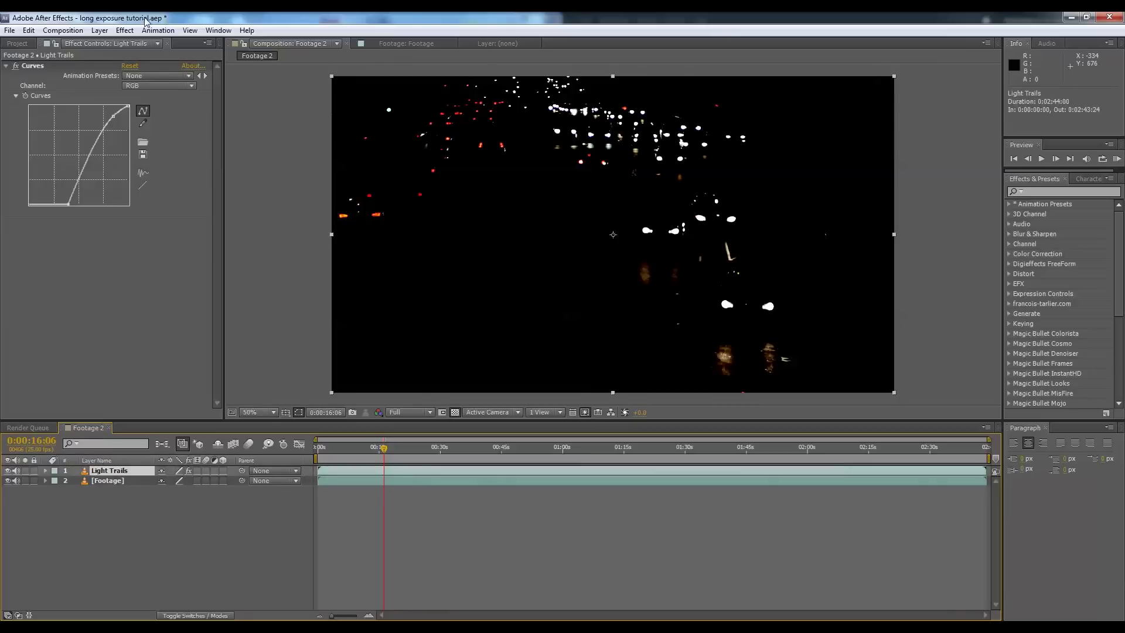
left_click(100, 30)
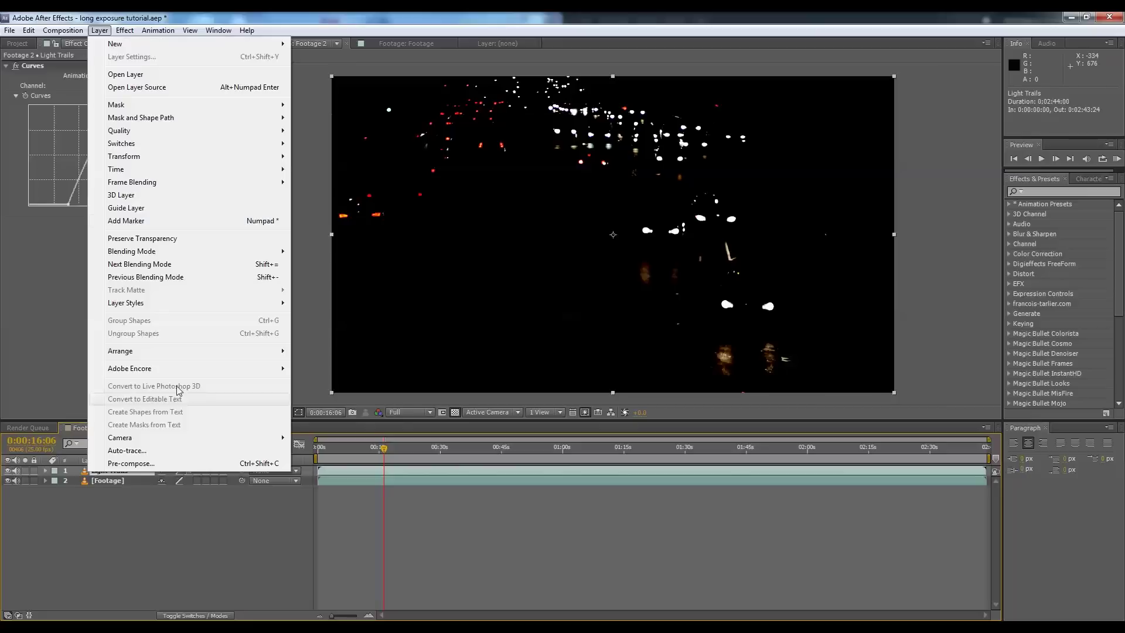
left_click(133, 464)
left_click(556, 331)
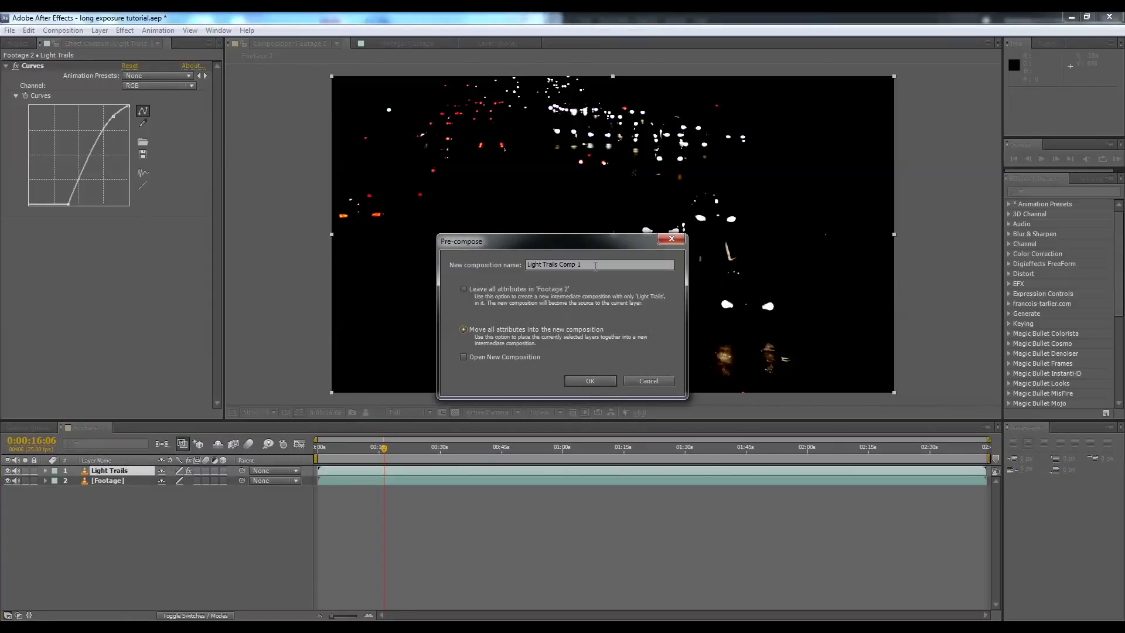
left_click(595, 267)
key("BackSpace")
key("BackSpace")
key("Return")
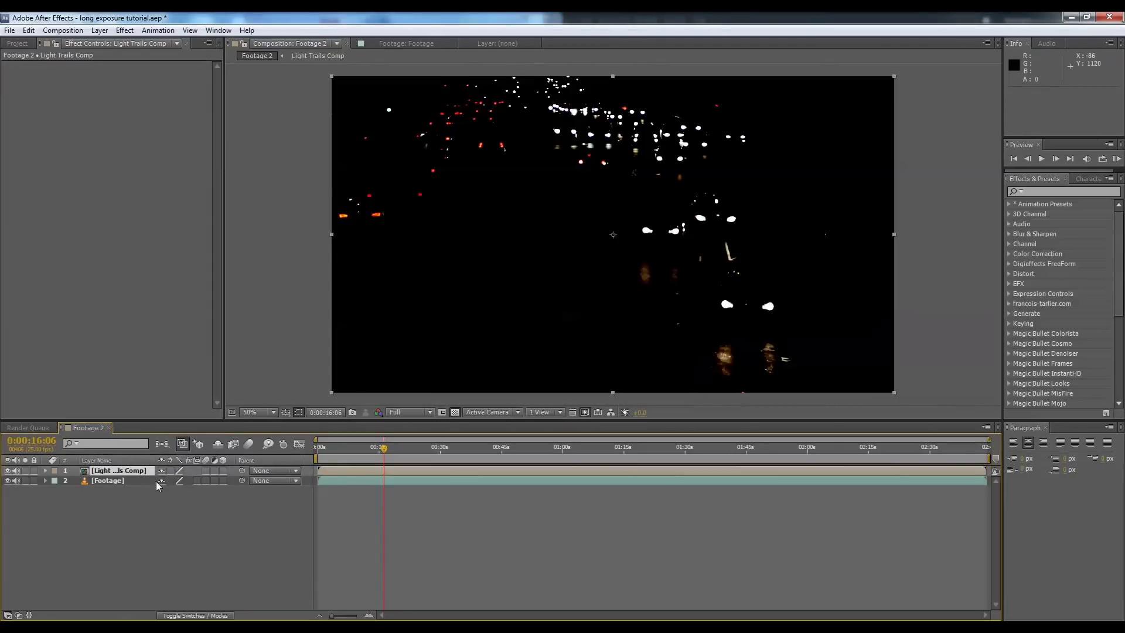
Hide the original footage layer and apply Echo with the Add operator to Light Trails Comp
left_click(9, 481)
left_click_drag(381, 449, 453, 454)
left_click(124, 30)
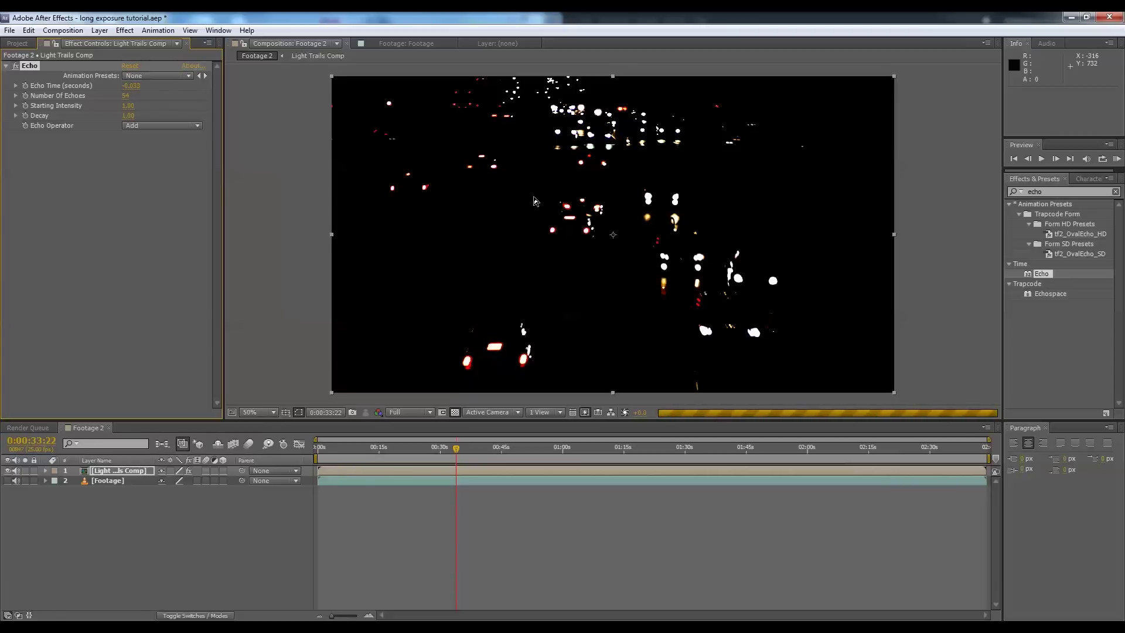
left_click(100, 144)
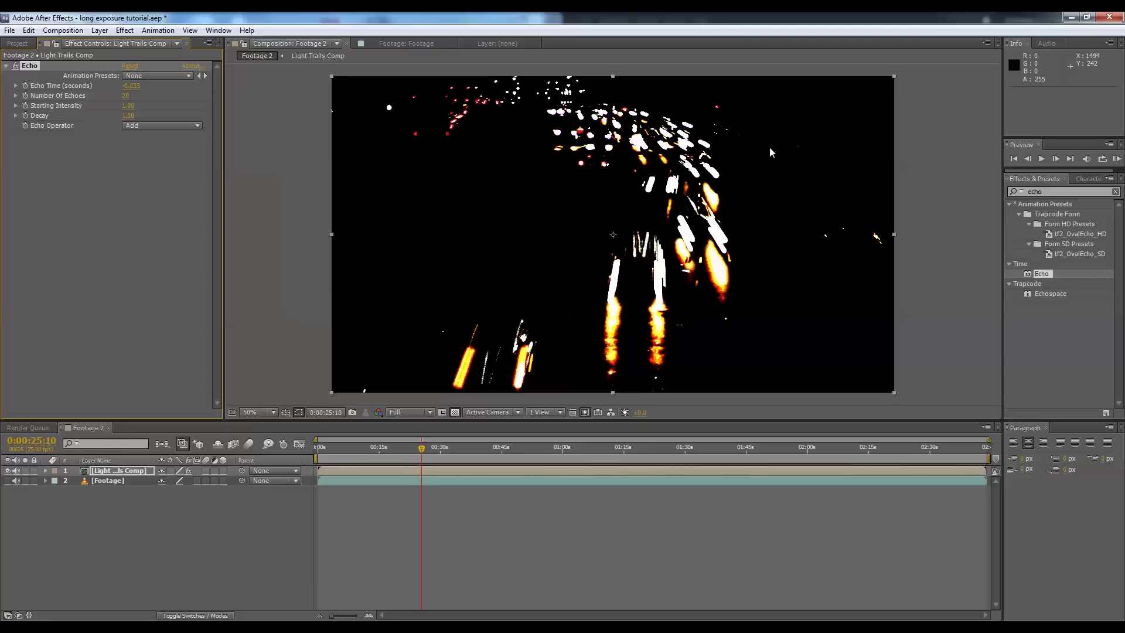
left_click(659, 262)
Zoom the viewer to 200% to inspect the trails and set the Echo Decay to 0.50
key("period")
key("period")
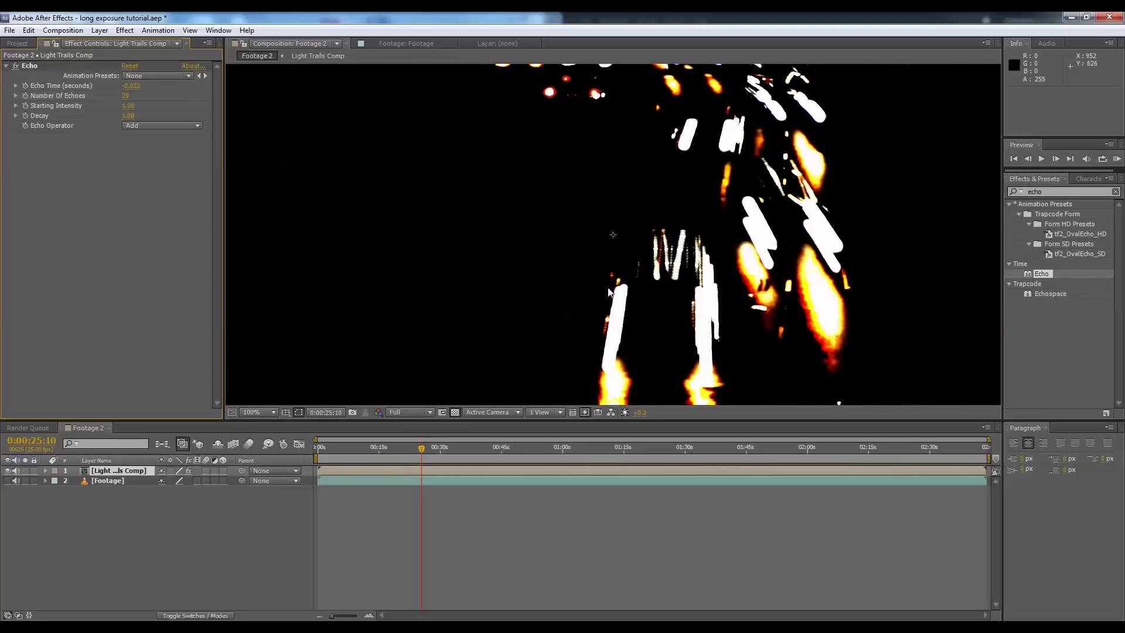
key("period")
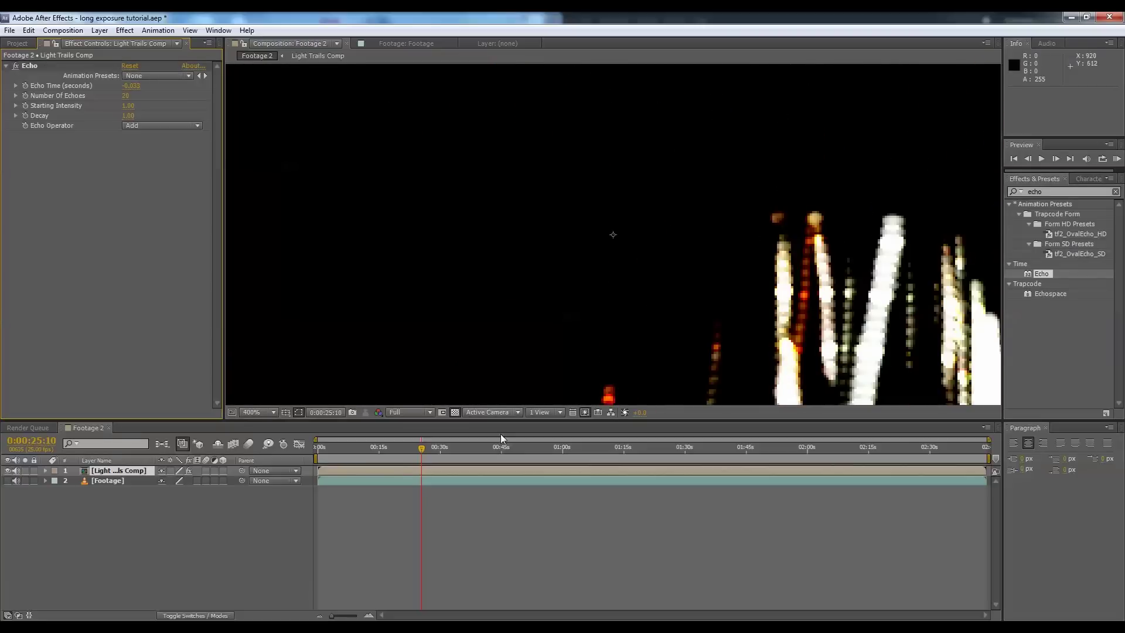
left_click(128, 107)
left_click(133, 116)
type(".5")
key("Return")
key("comma")
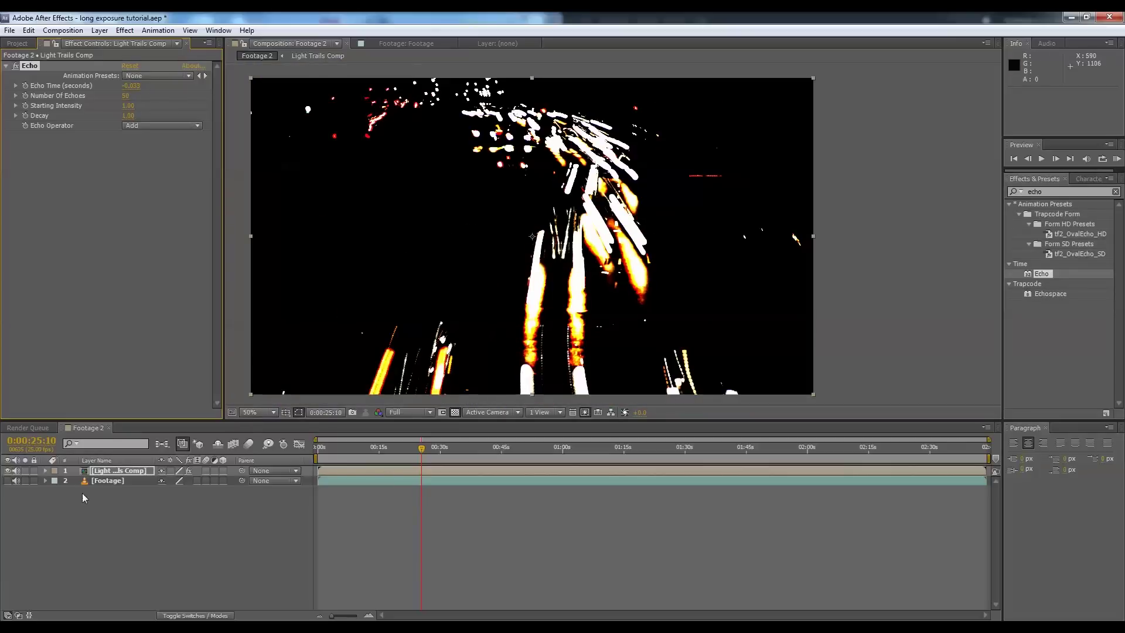
Set Light Trails Comp to Add blending and turn the original footage layer back on
right_click(128, 473)
mouse_move(205, 180)
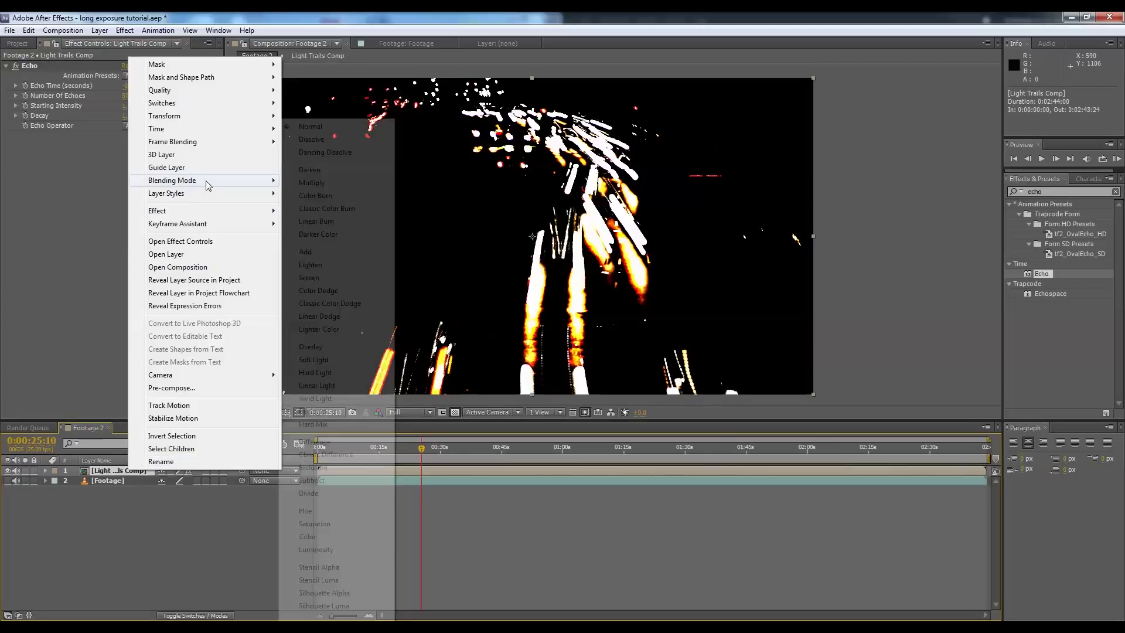
left_click(321, 252)
left_click(8, 480)
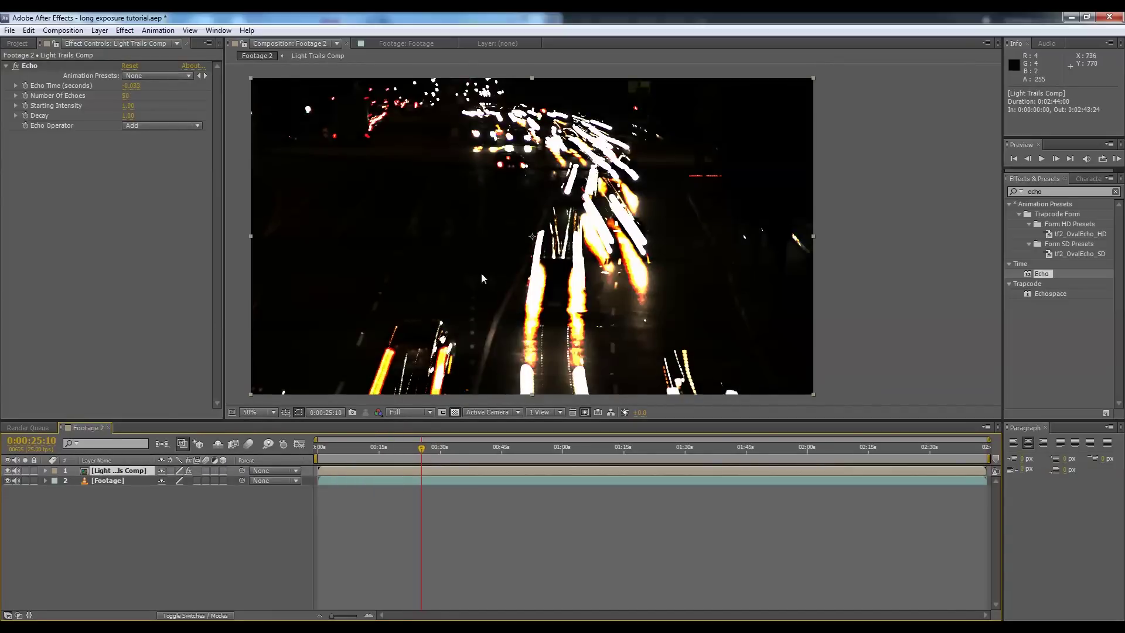
left_click(109, 484)
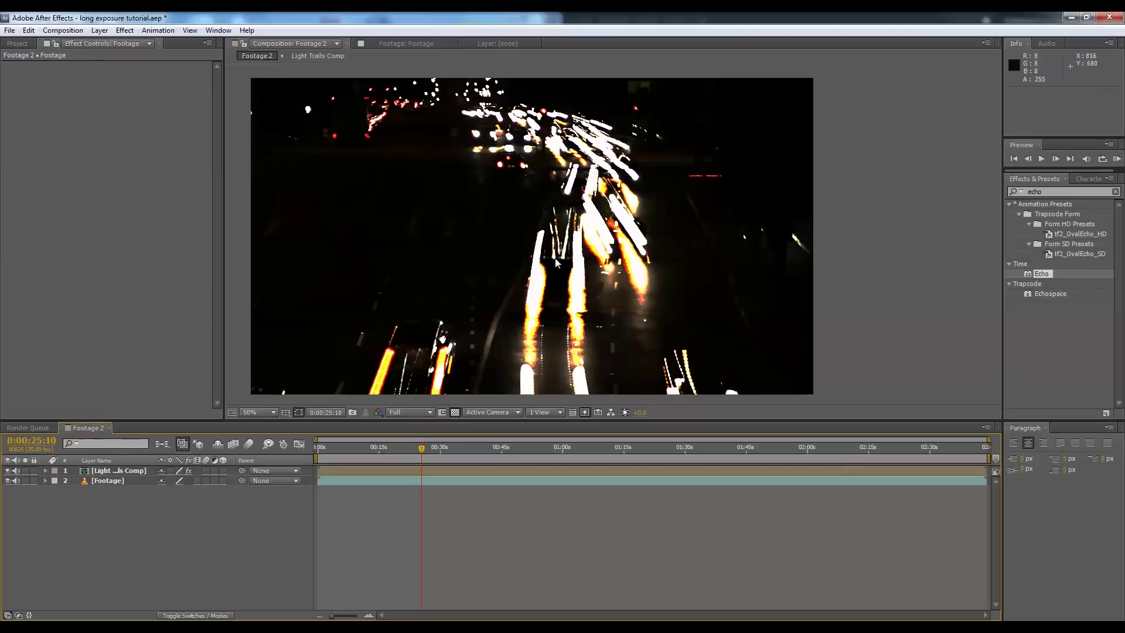
Switch Light Trails Comp to Screen blending and review the result at 0:00:15:13
left_click(143, 470)
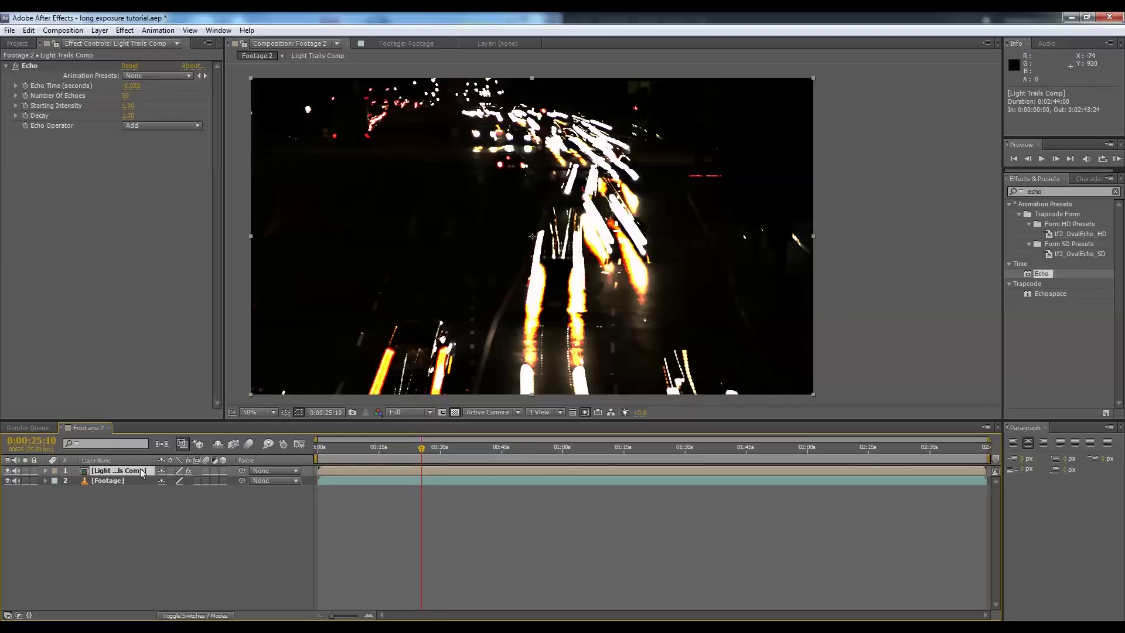
right_click(143, 472)
mouse_move(196, 182)
left_click(343, 275)
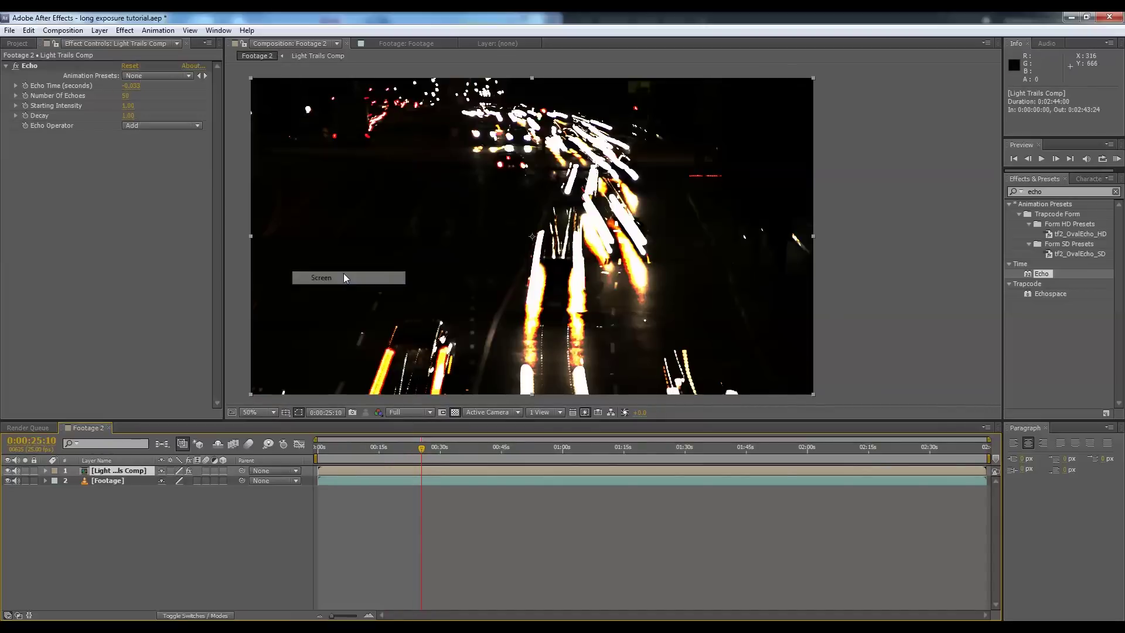
left_click(382, 449)
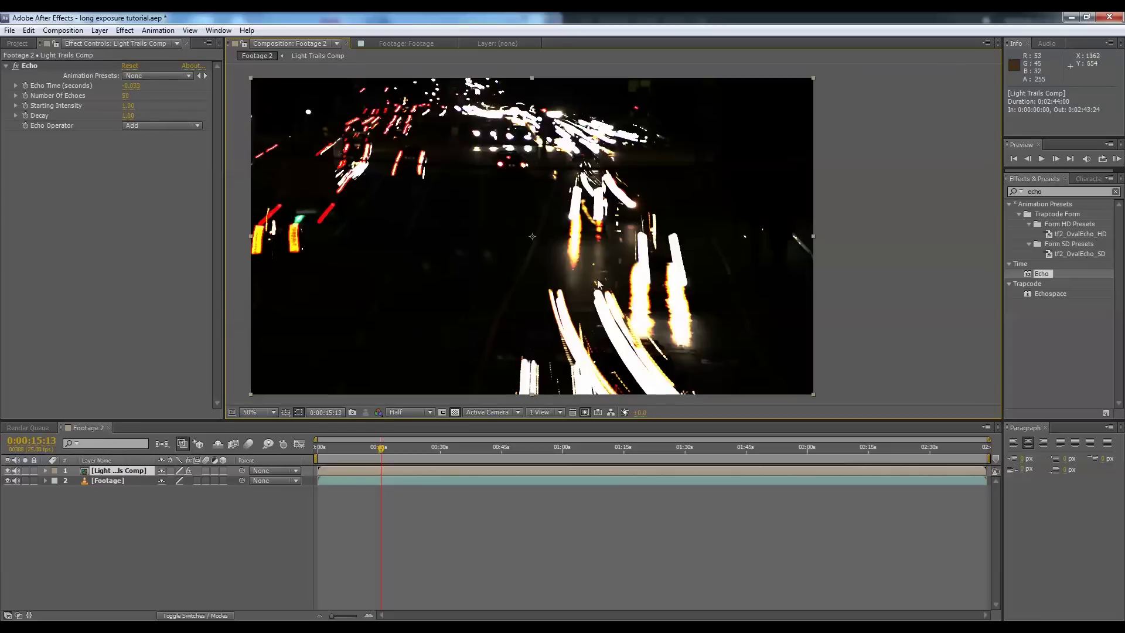
left_click(125, 96)
Set the Echo's Number Of Echoes to 25 and Echo Time to -0.050 seconds
type("25")
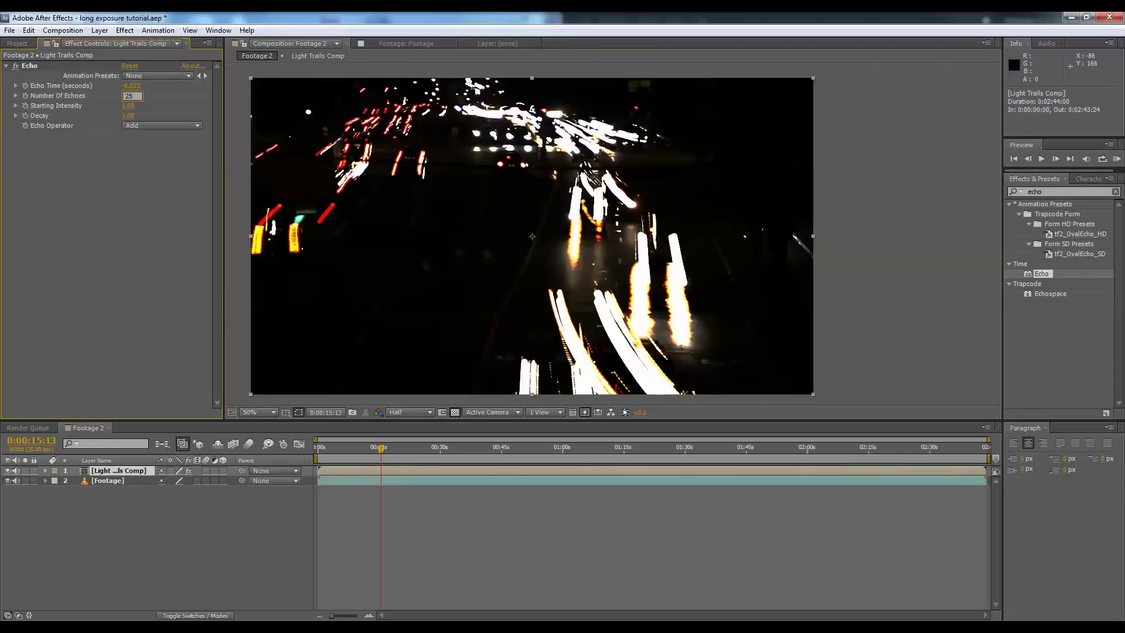
key("Return")
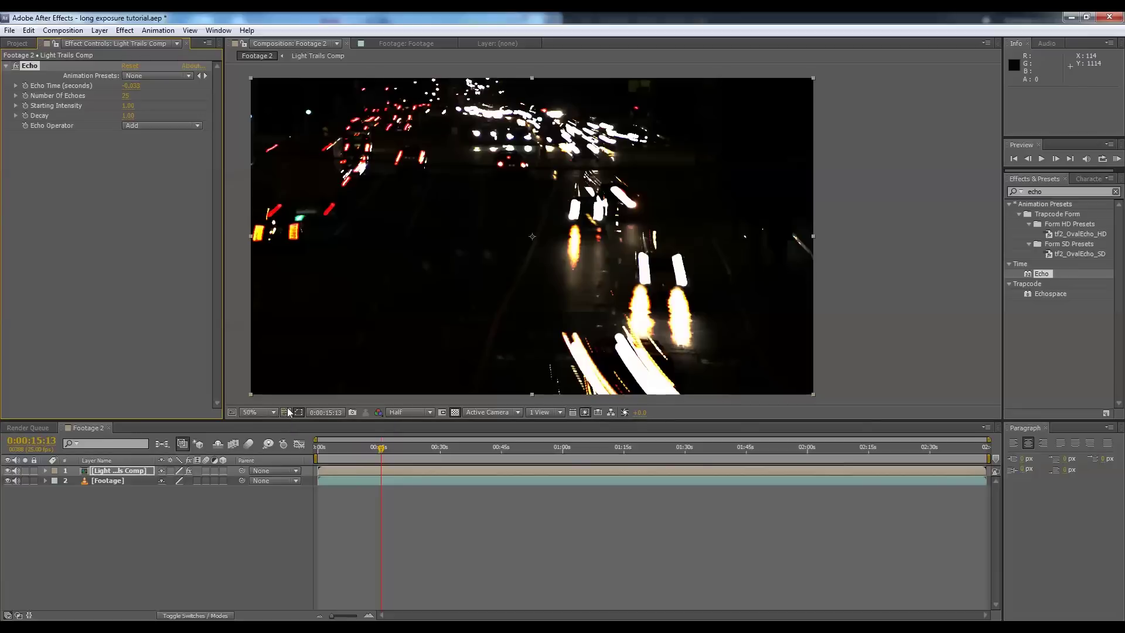
left_click(135, 85)
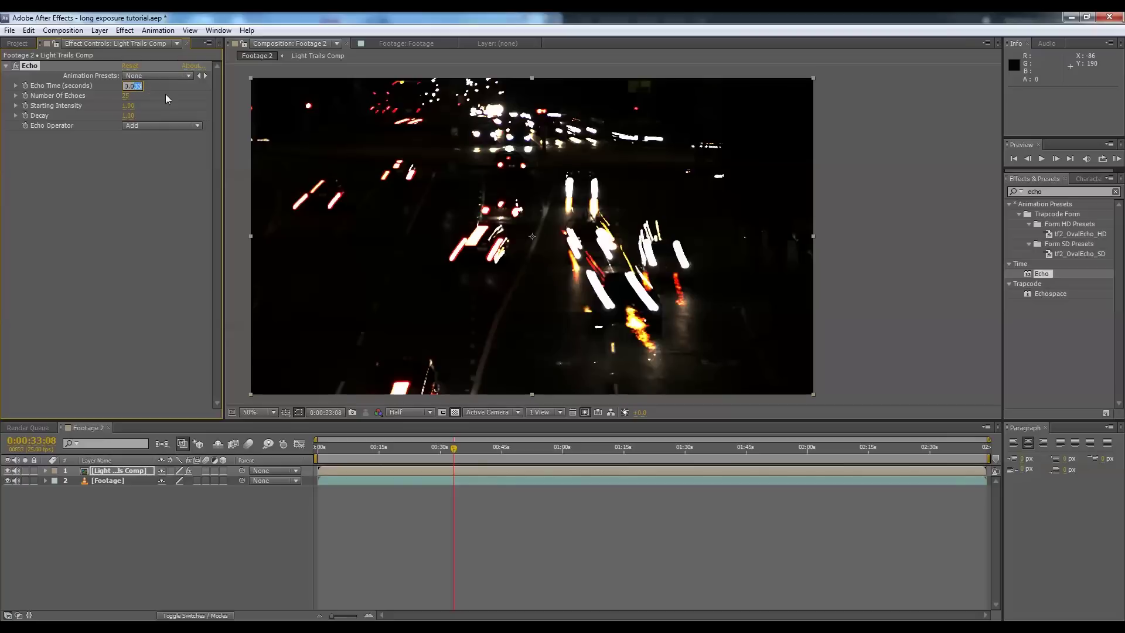
type("-0.05")
key("Return")
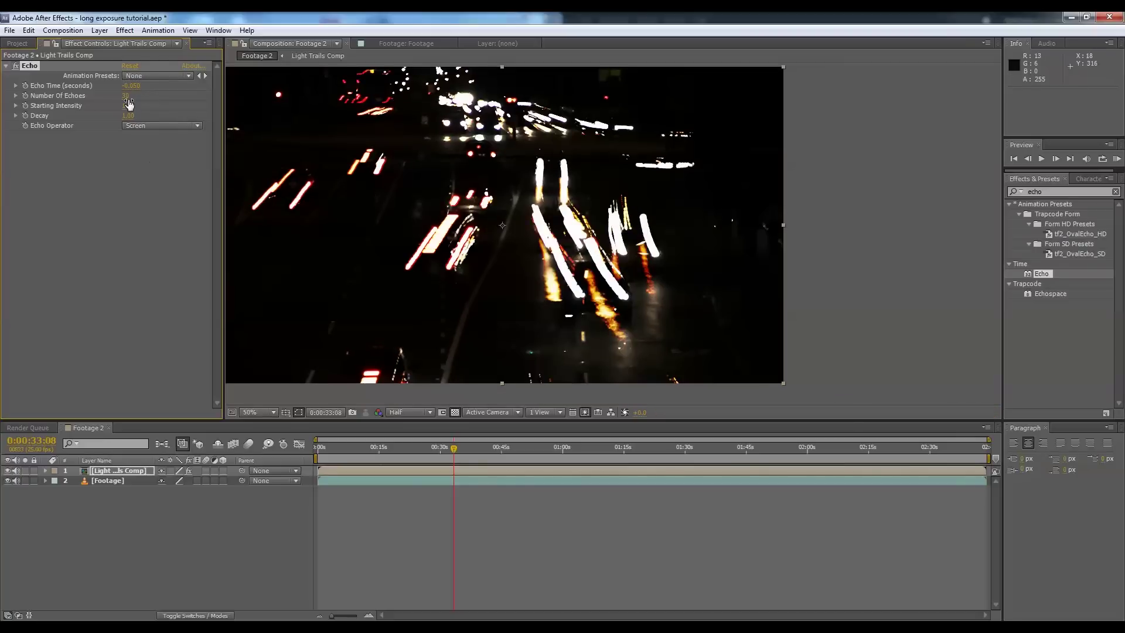
Lower Number Of Echoes to 4 and toggle the trails layer on and off to compare
left_click(130, 96)
type("4")
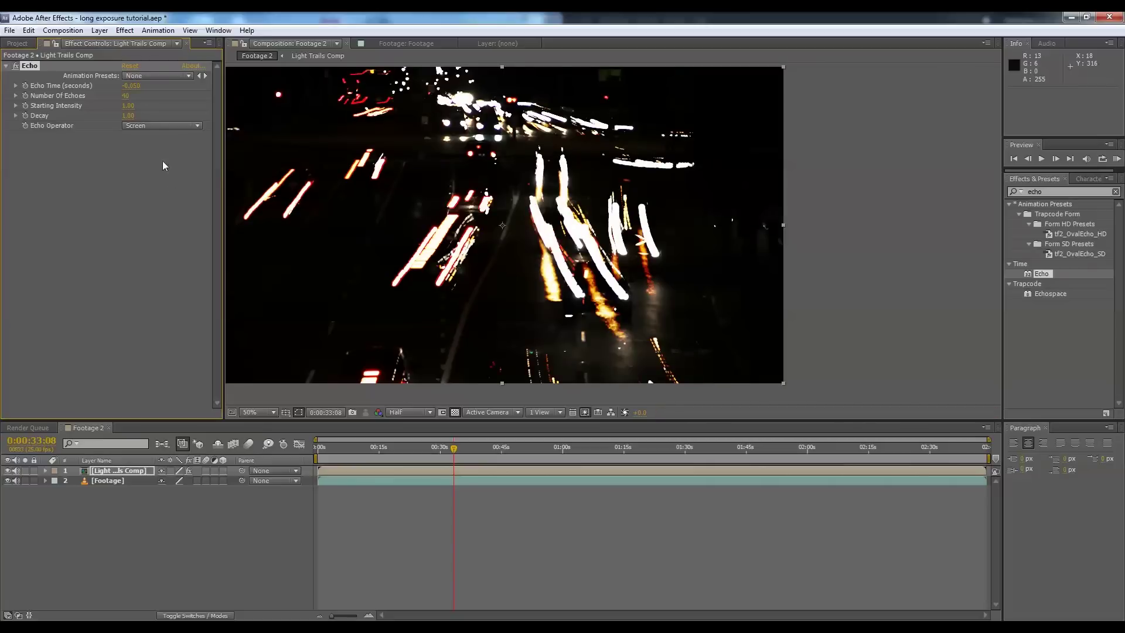
left_click(8, 470)
left_click(7, 471)
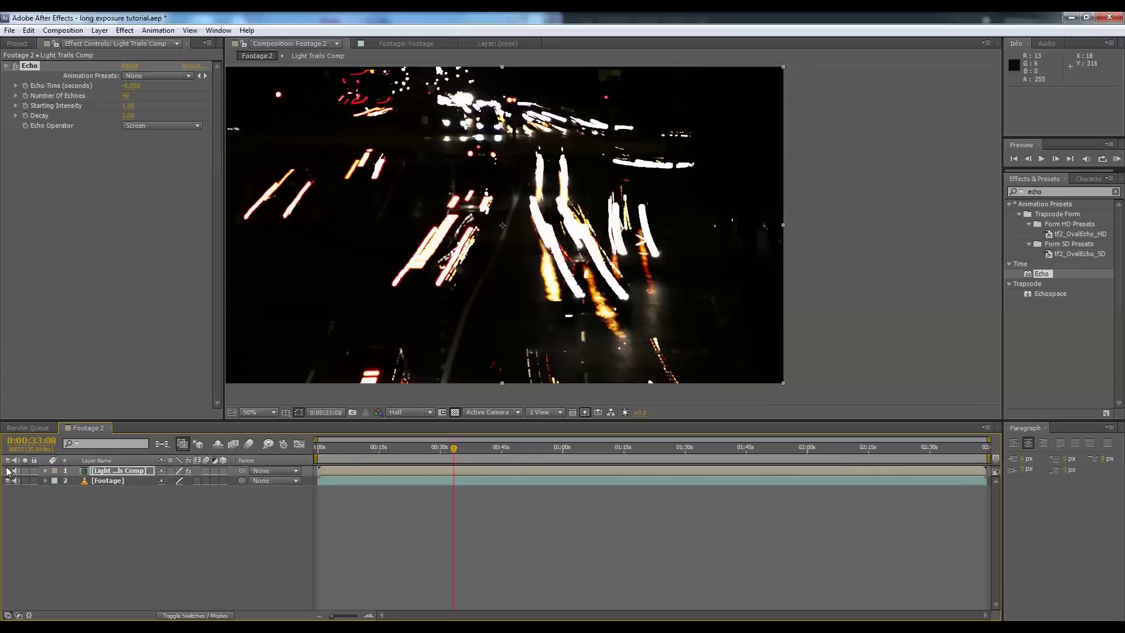
left_click(8, 470)
left_click(7, 470)
left_click(8, 471)
left_click(7, 470)
left_click(7, 471)
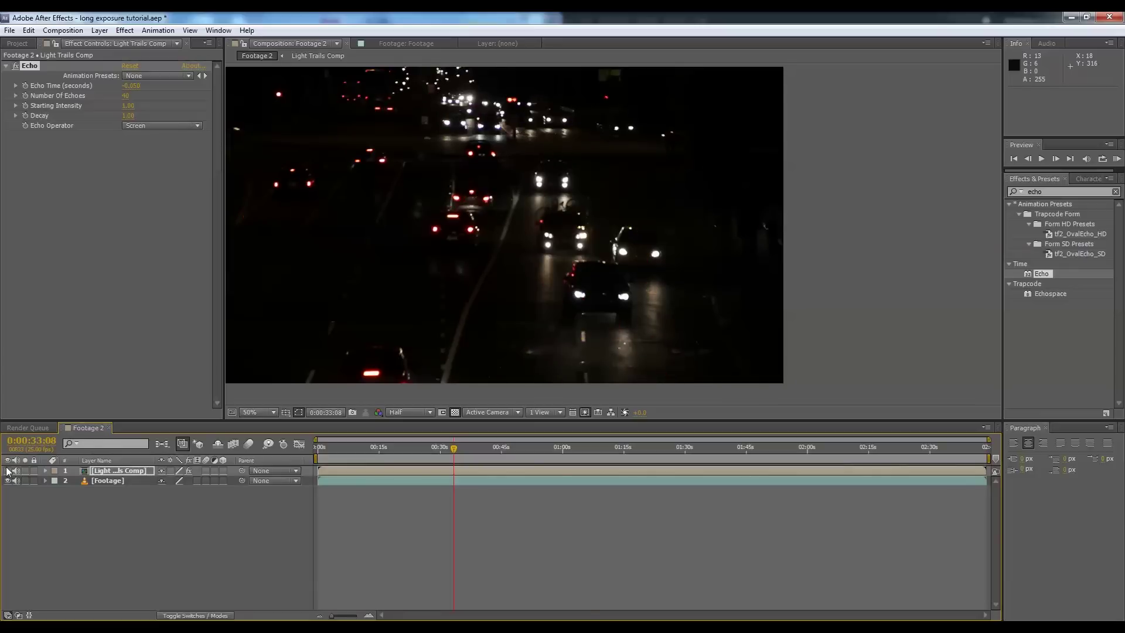
left_click(7, 470)
left_click(7, 470)
left_click(8, 471)
left_click(8, 470)
left_click(7, 471)
left_click(8, 471)
left_click(7, 471)
left_click(55, 286)
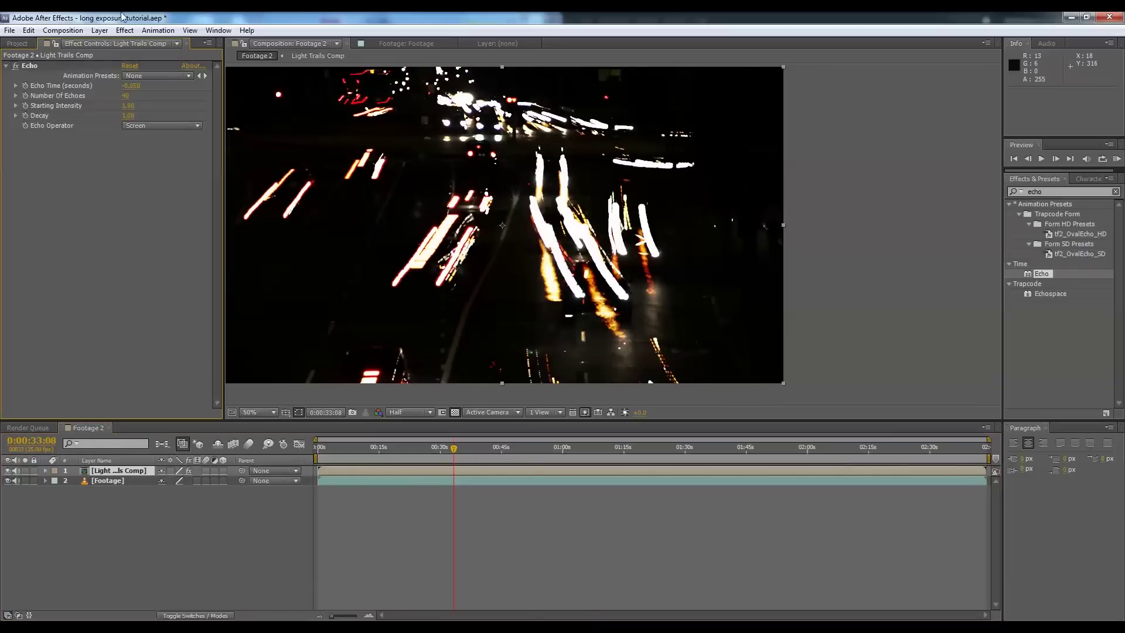
Apply a Tint effect to Light Trails Comp with Amount to Tint set to 30%
left_click(124, 30)
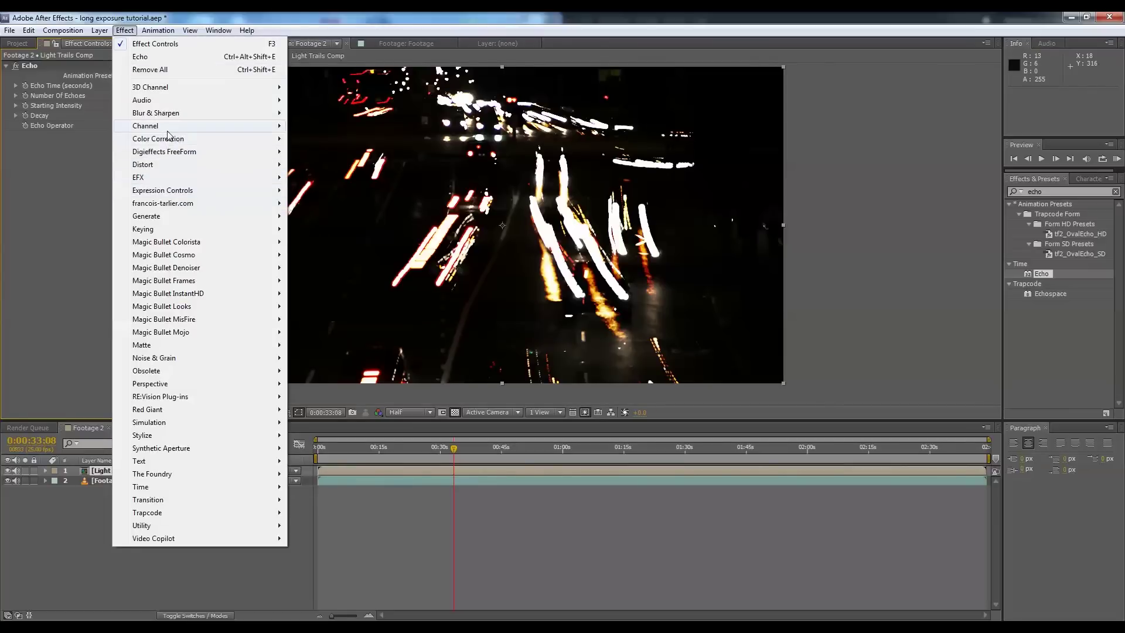
mouse_move(168, 139)
left_click(320, 508)
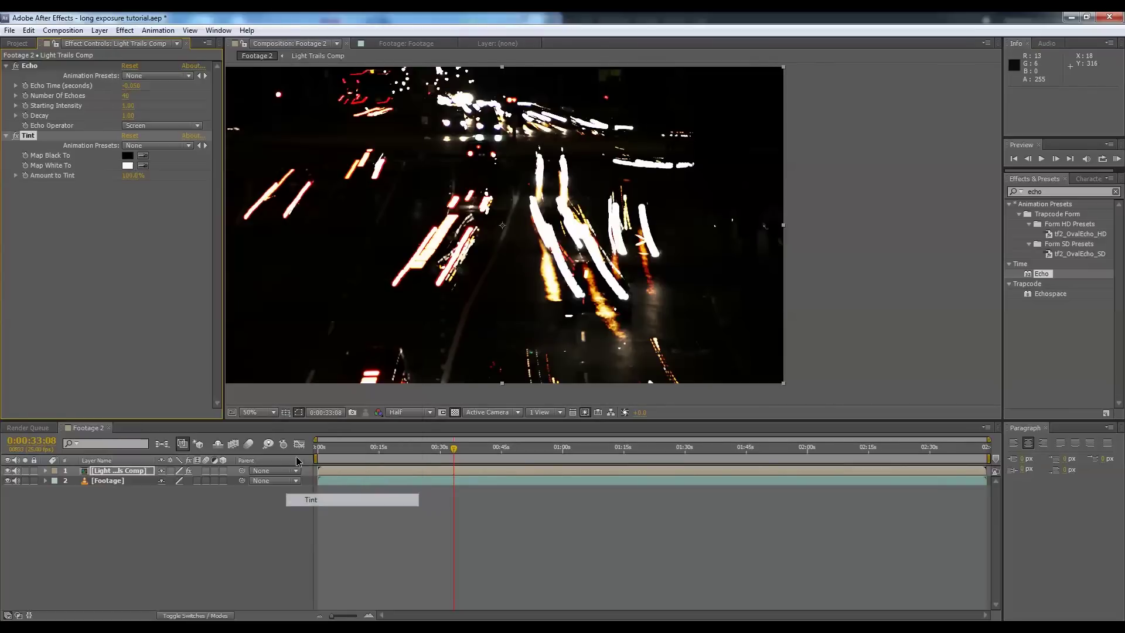
left_click(146, 175)
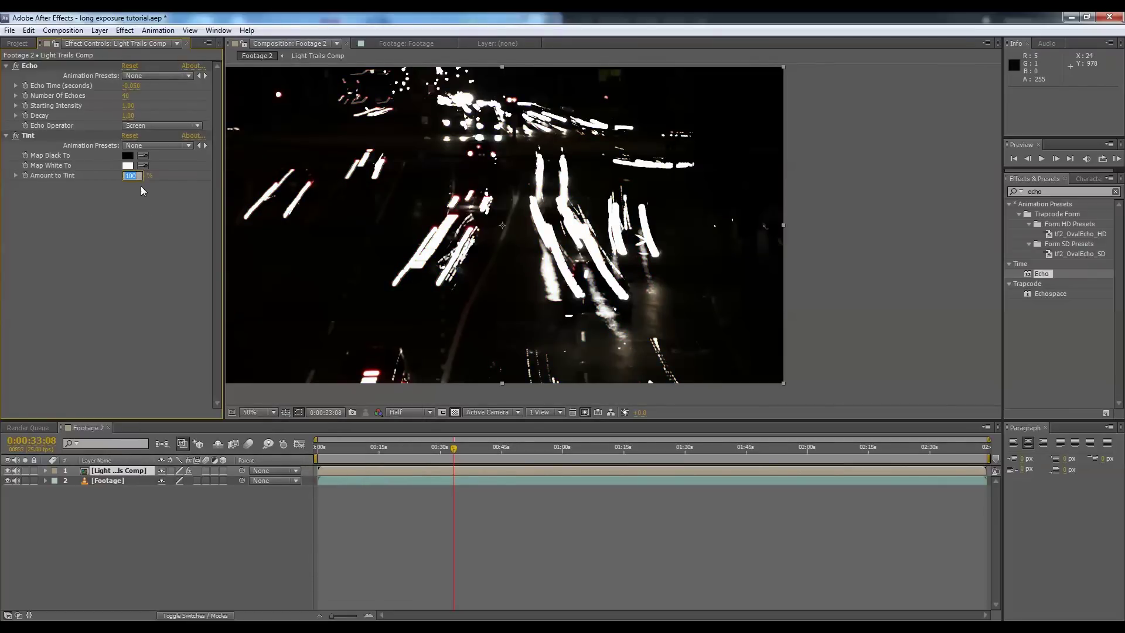
type("30")
key("Return")
Add Fast Blur with Blurriness 3, move the playhead to 0:00:22:06, and show the Project panel
left_click(125, 30)
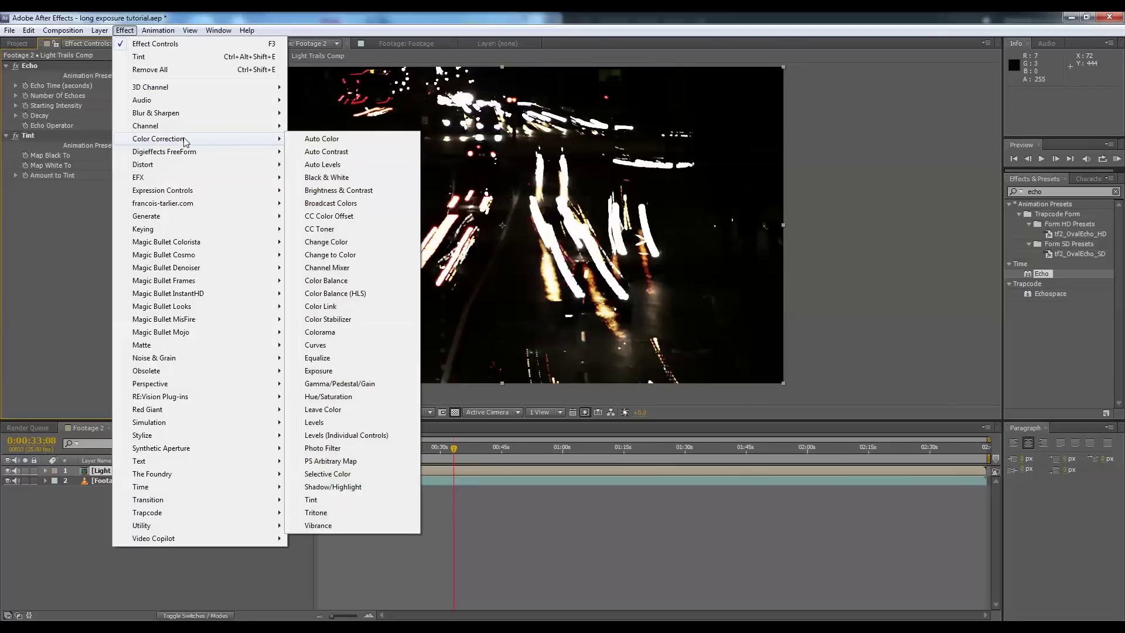
mouse_move(180, 115)
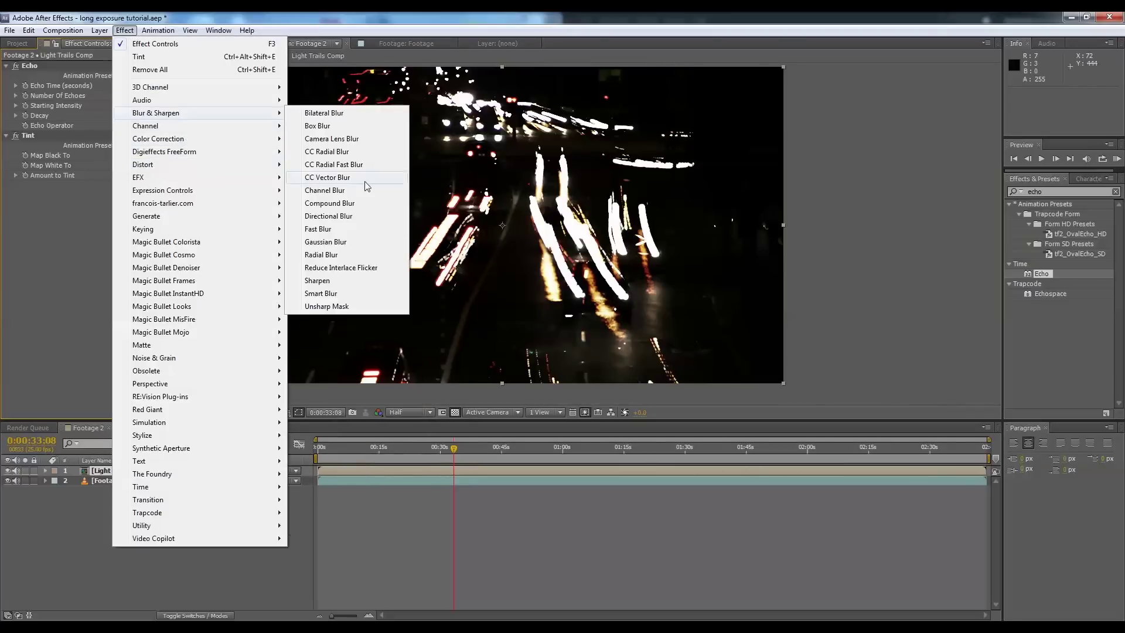
left_click(347, 231)
left_click(127, 208)
type("5")
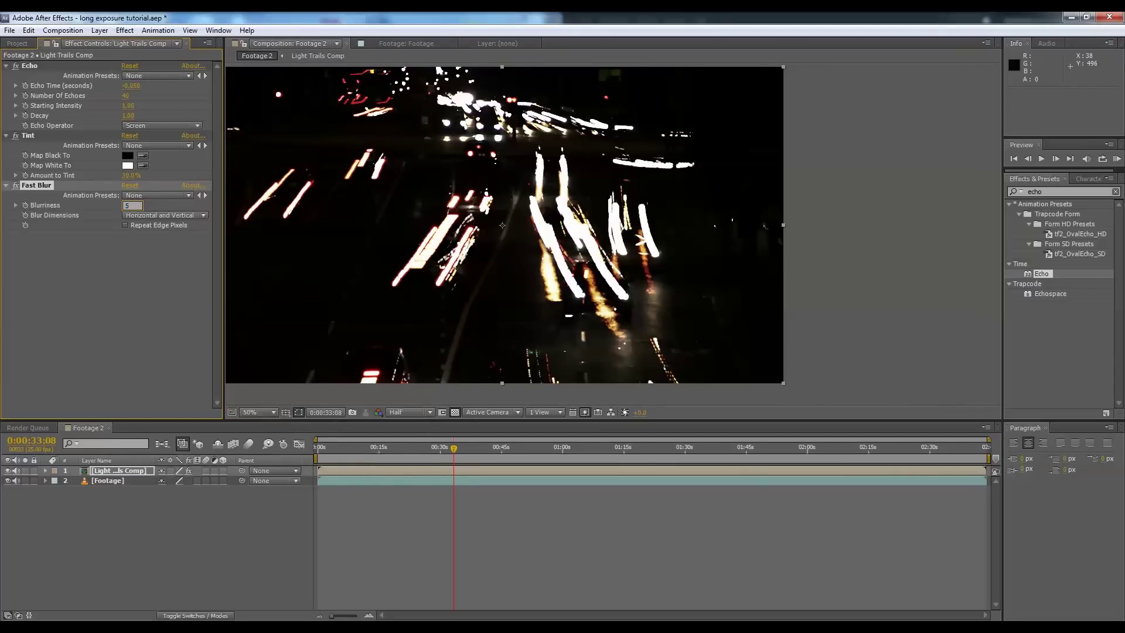
key("Return")
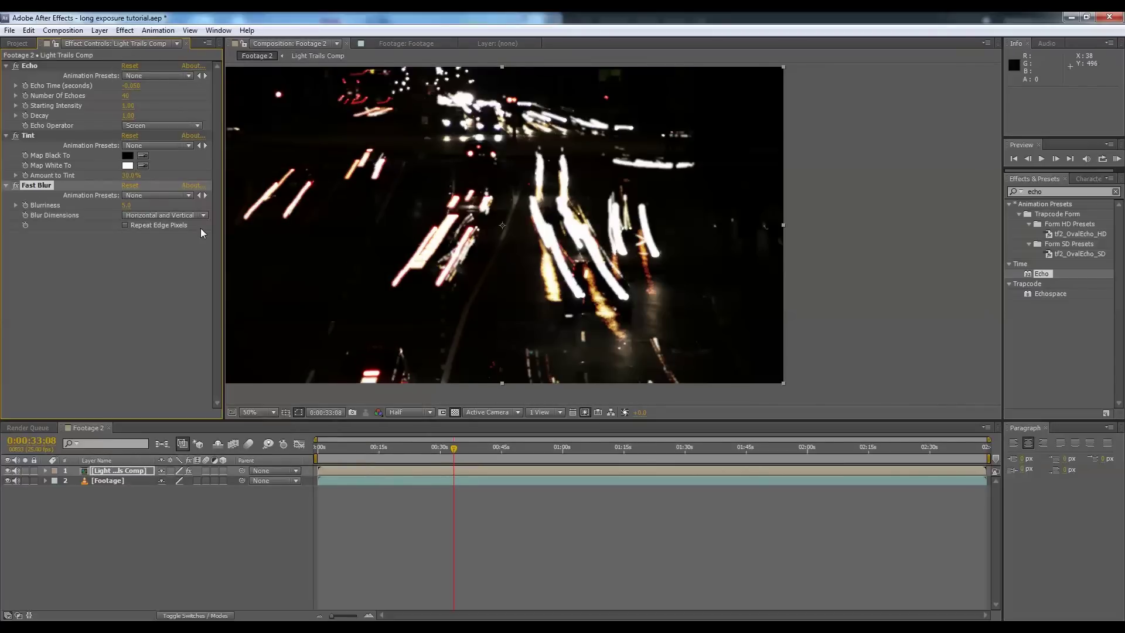
left_click(128, 206)
type("3")
key("Return")
left_click(408, 459)
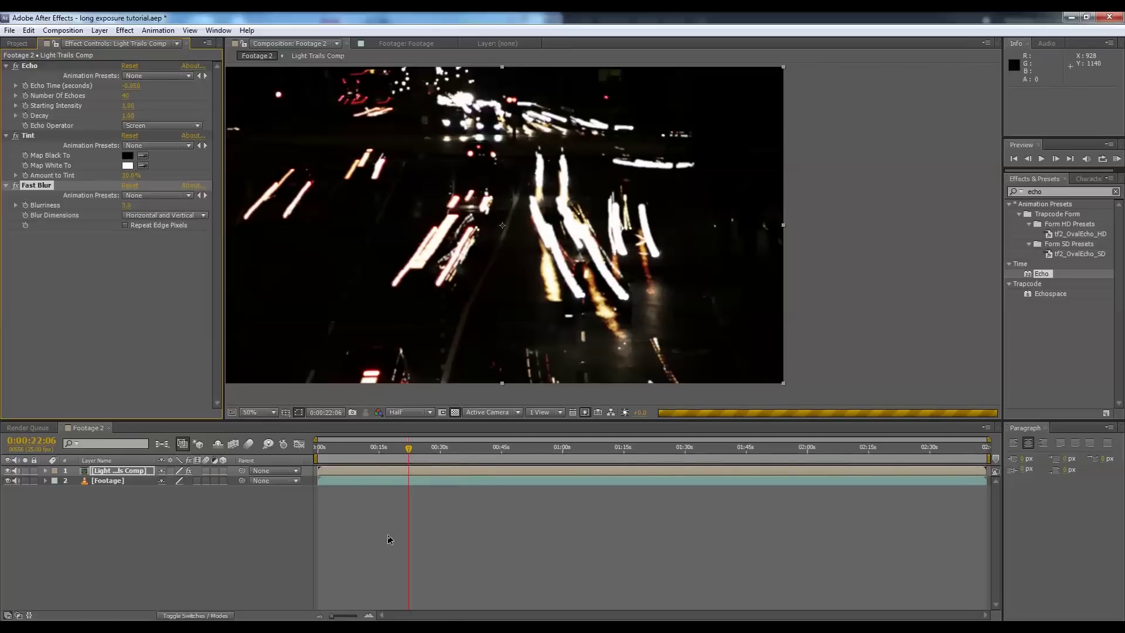
left_click(18, 44)
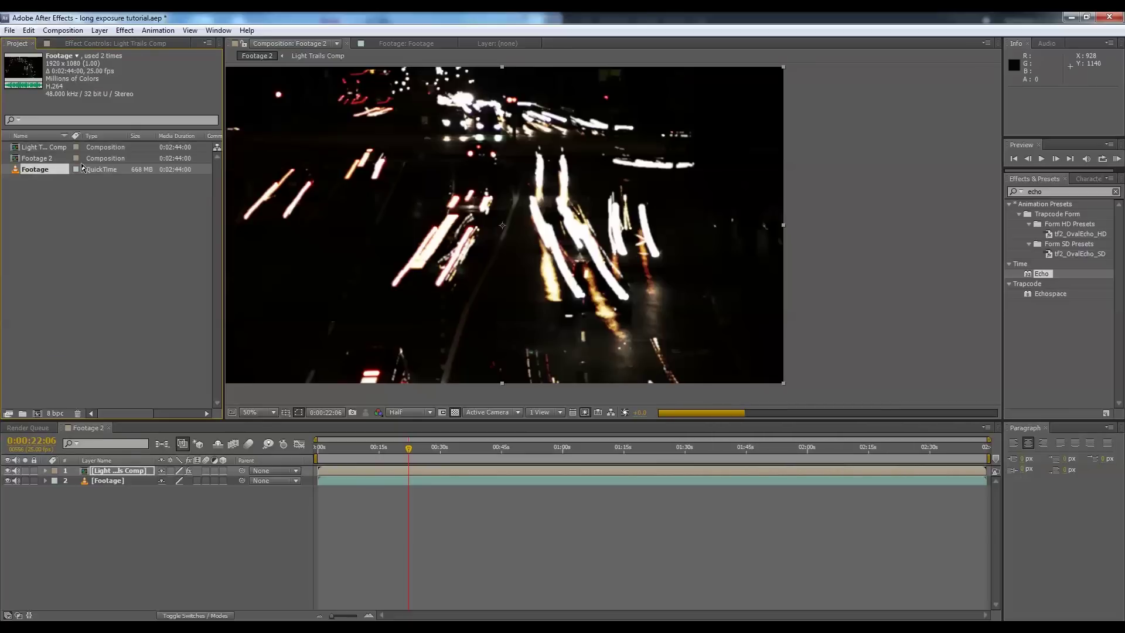
Add Light Trails Comp as the new top layer in the Footage 2 timeline
left_click(49, 160)
left_click(49, 148)
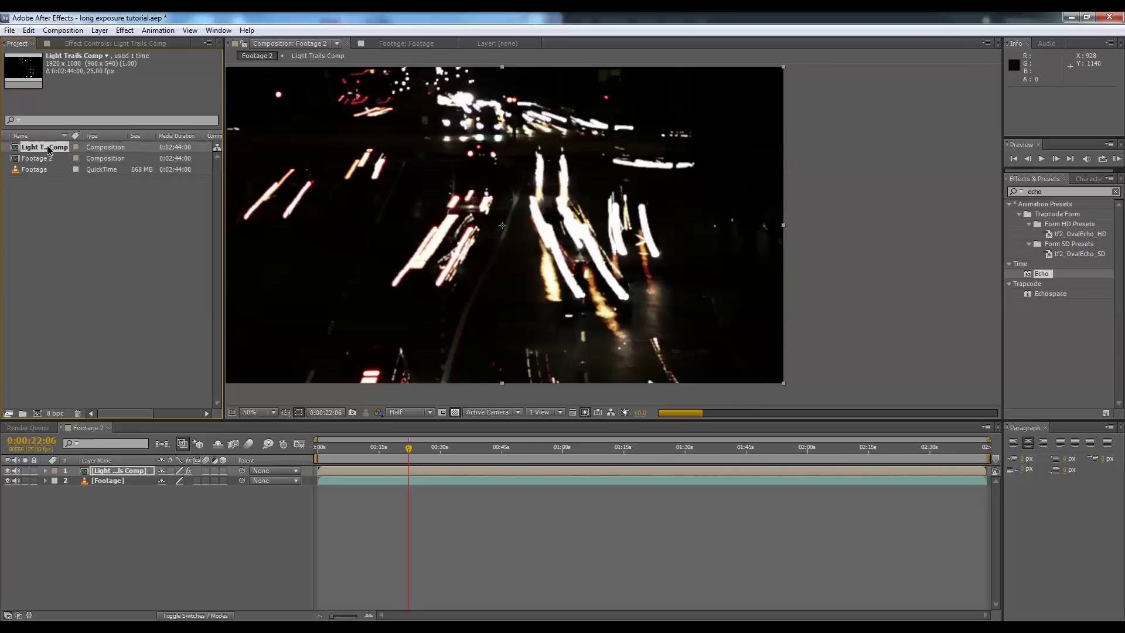
left_click_drag(48, 148, 7, 491)
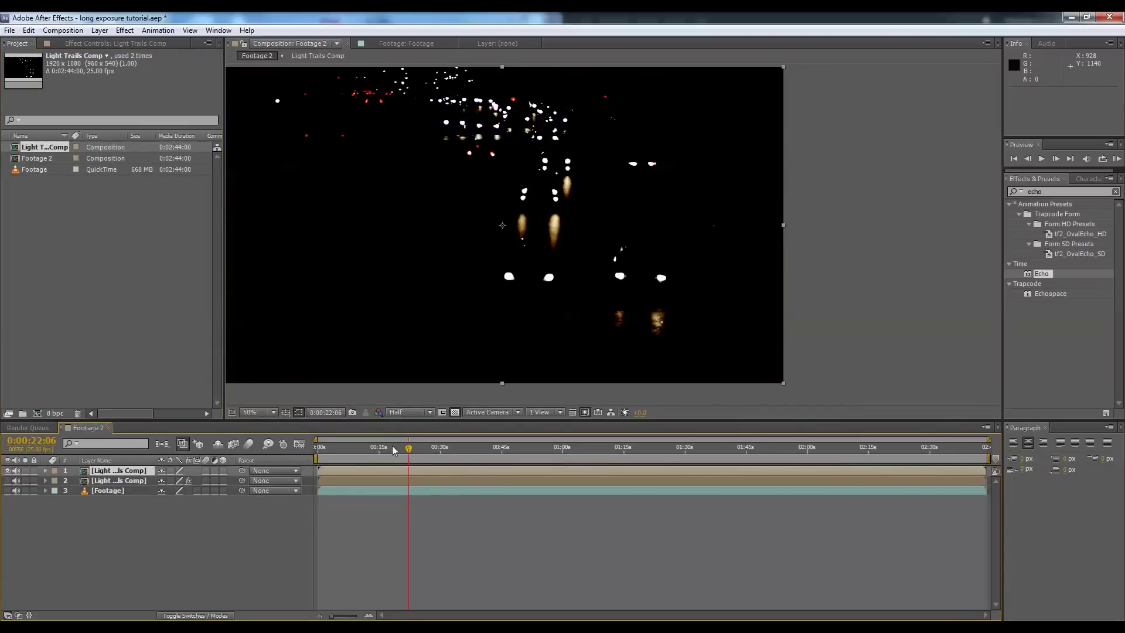
Apply Video Copilot Optical Flares to the new layer with Source Type set to Luminance
left_click(124, 30)
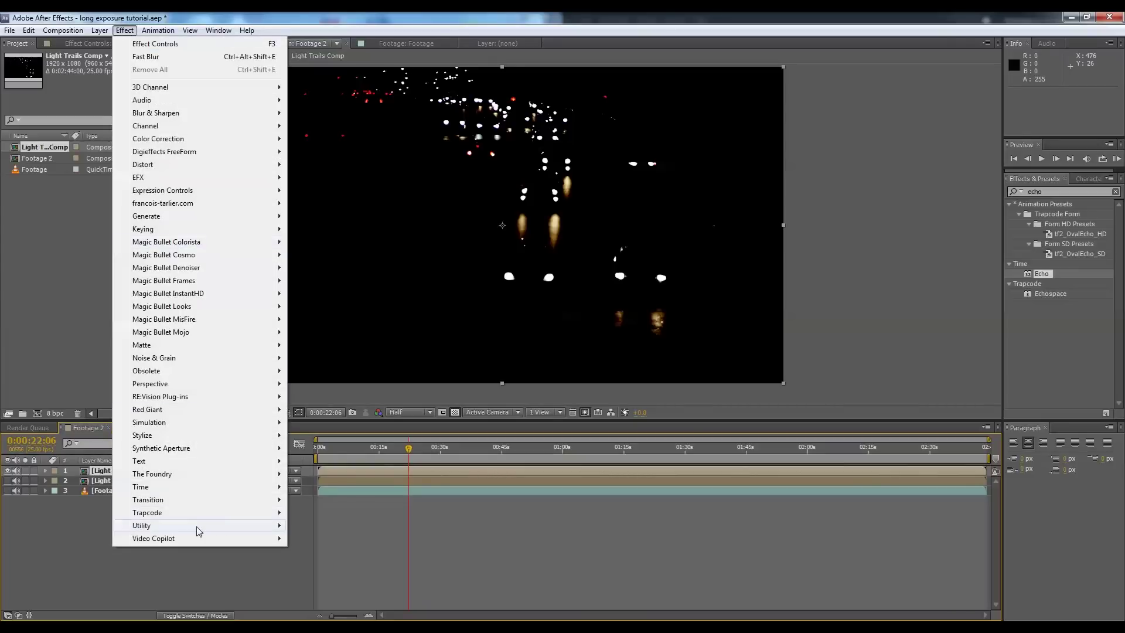
mouse_move(202, 538)
left_click(337, 551)
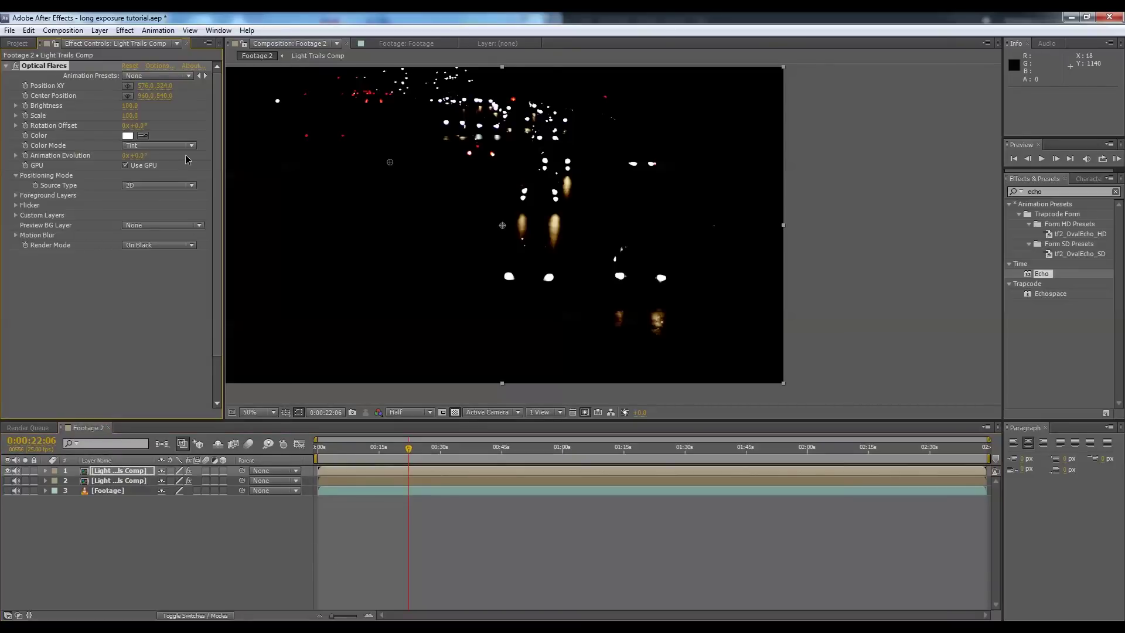
left_click(156, 185)
left_click(177, 249)
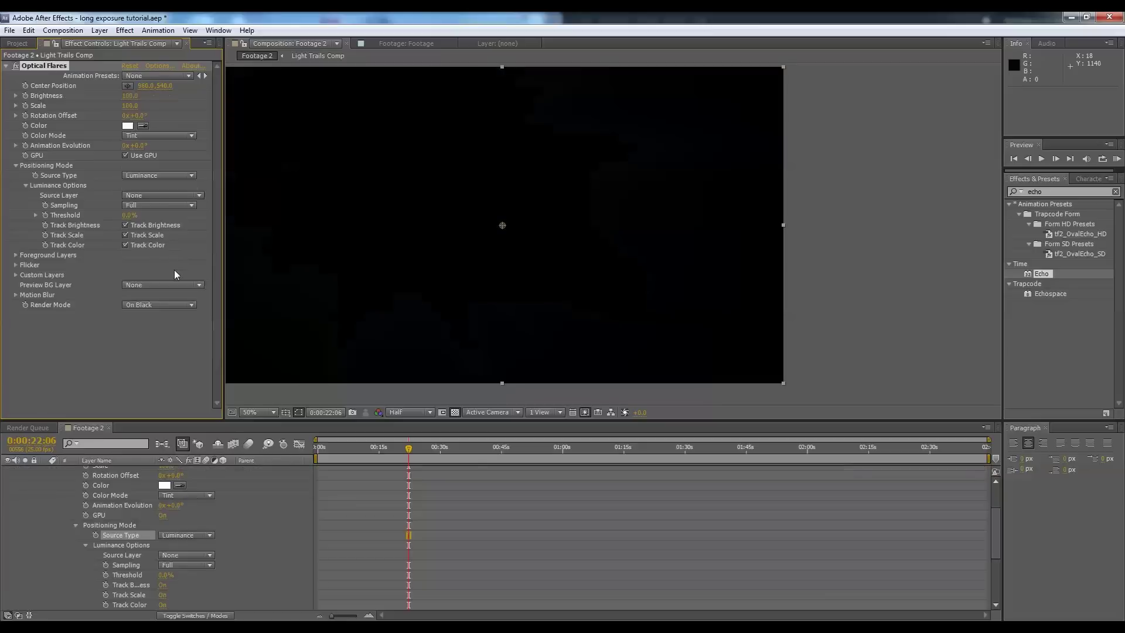
Collapse the top layer's effect properties and reselect the top Light Trails Comp layer
scroll(396, 533, "up", 3)
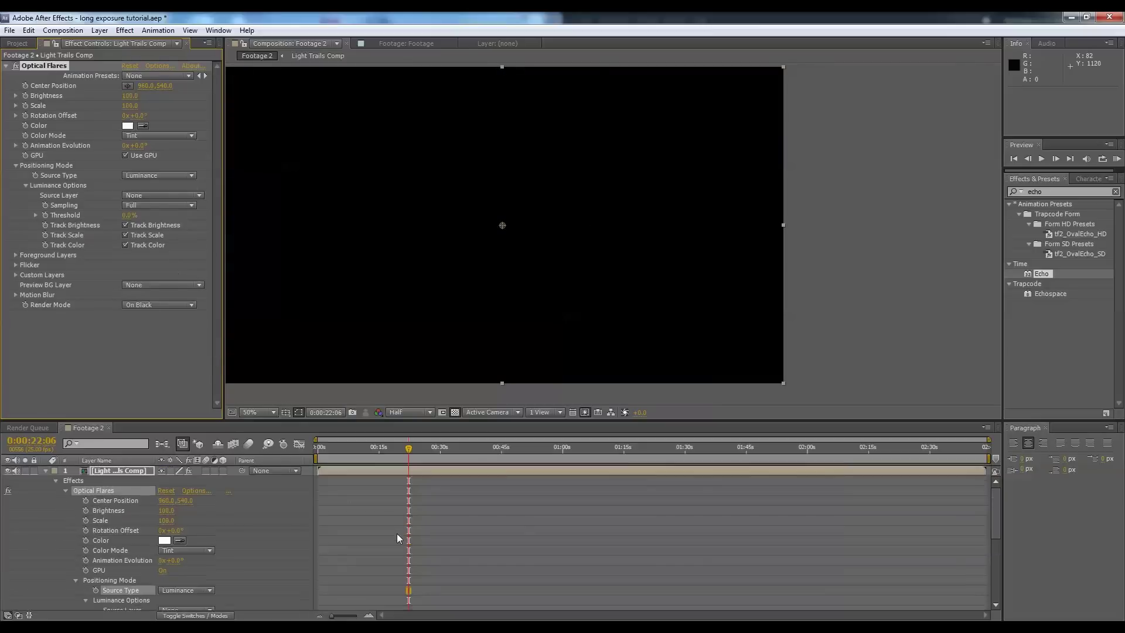
left_click(45, 471)
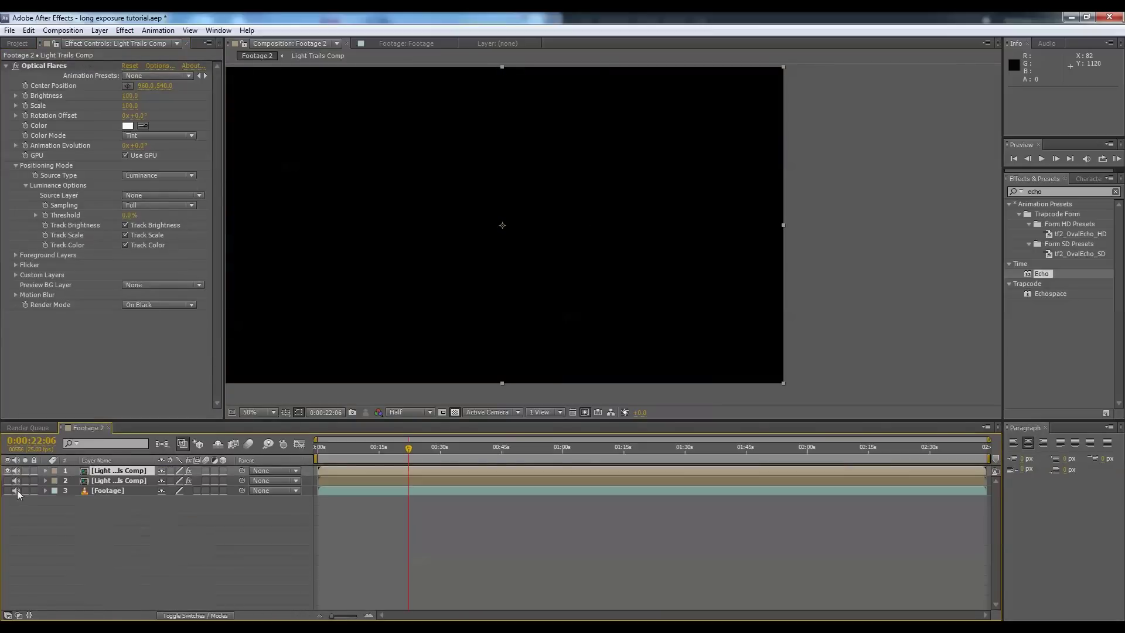
left_click(4, 497)
left_click(109, 474)
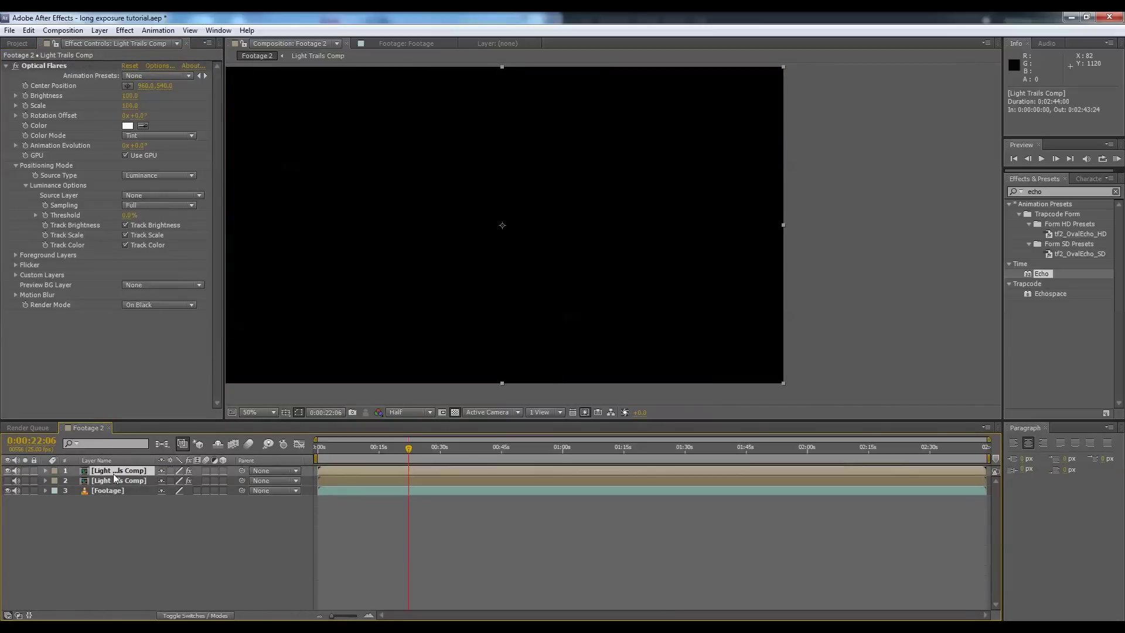
right_click(114, 473)
Set the flare layer to Screen mode and use Light Trails Comp layer 1 as flare source
mouse_move(190, 184)
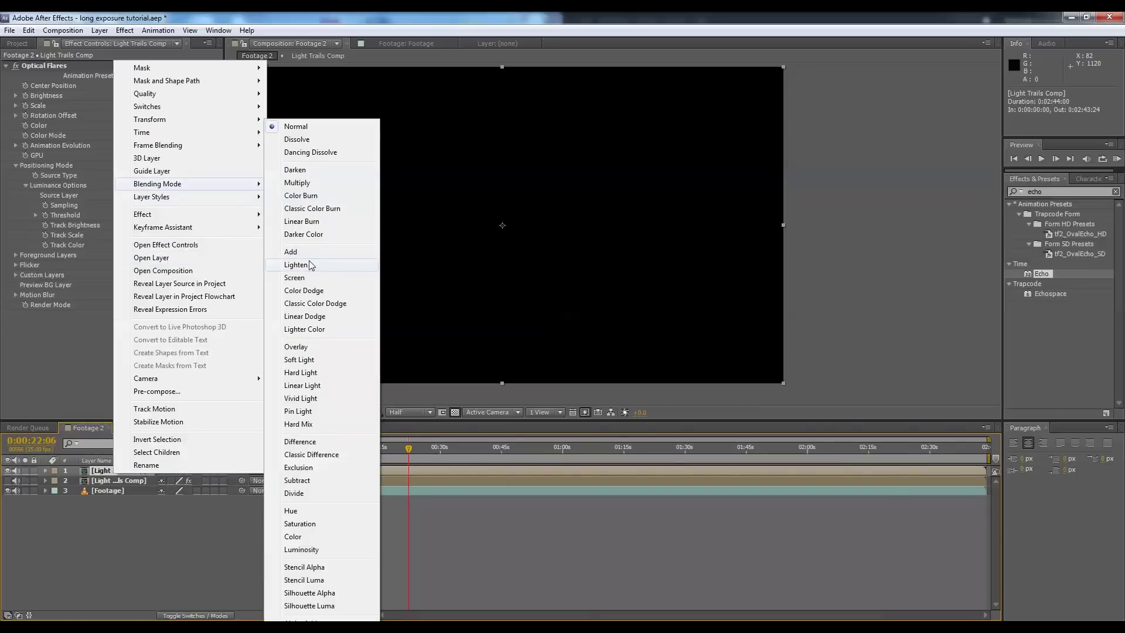
left_click(310, 278)
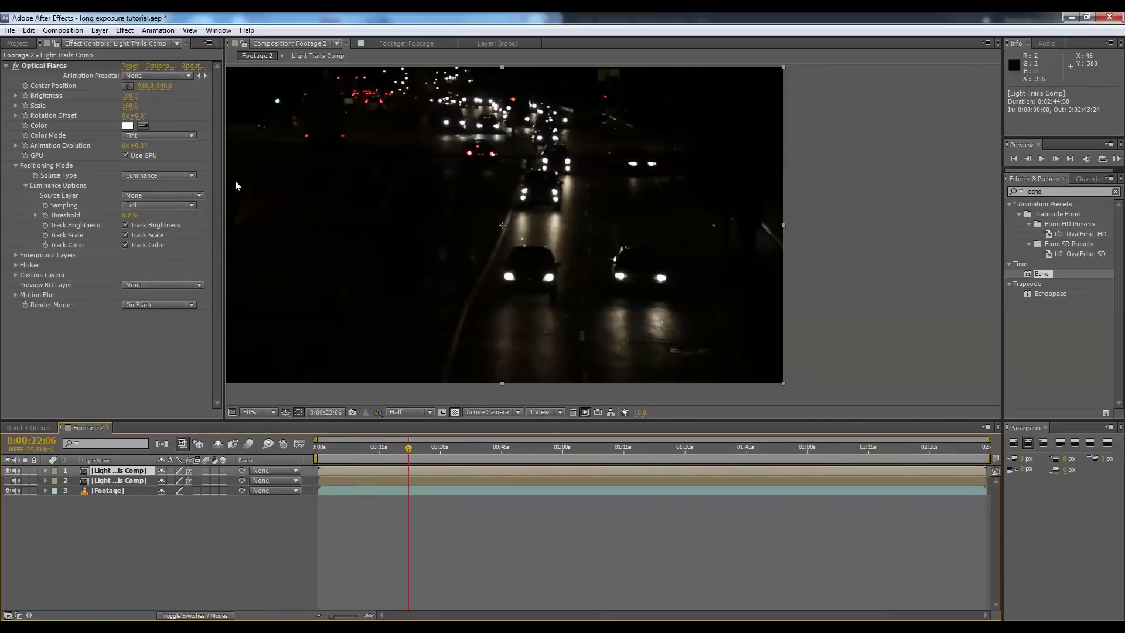
left_click(174, 195)
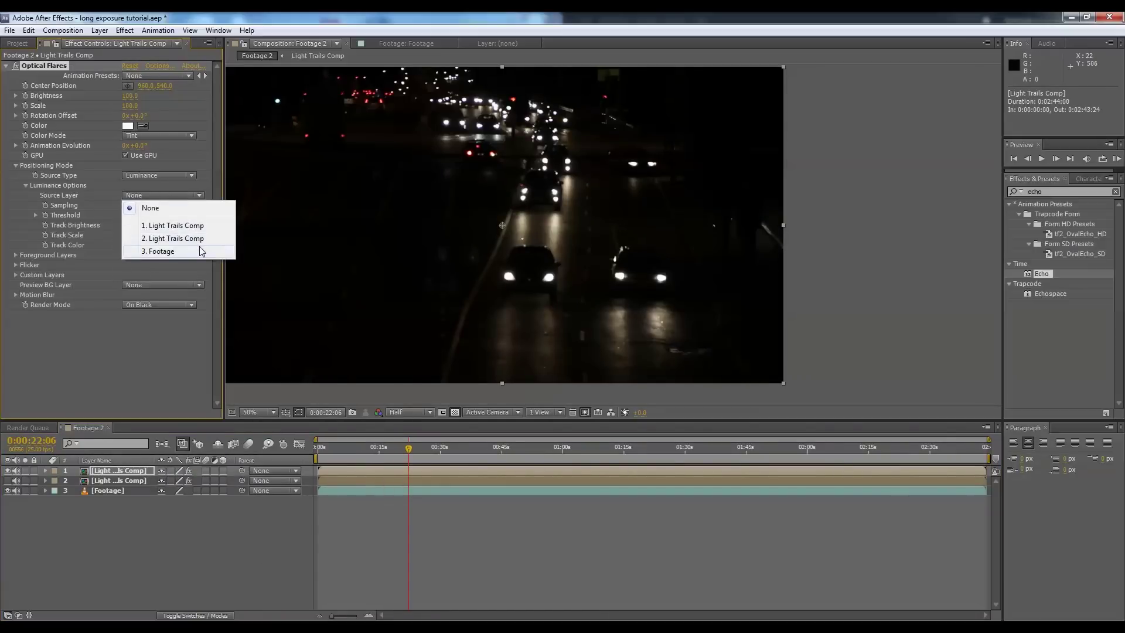
left_click(195, 225)
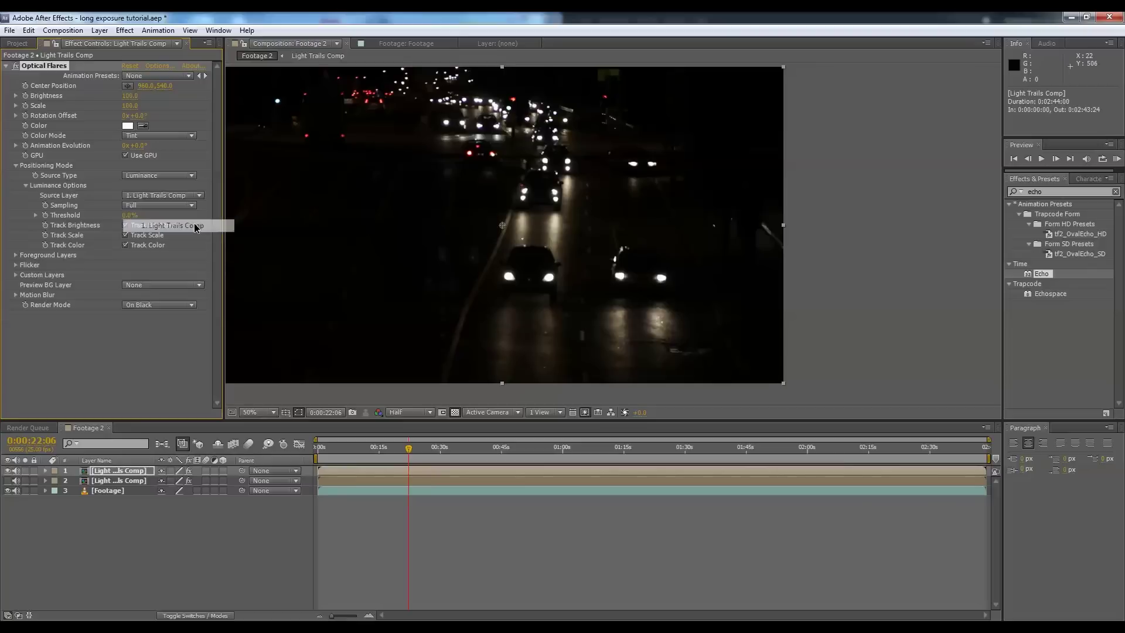
Set flare Brightness 20 and Scale 20, then raise Brightness to 140
left_click(129, 96)
type("20")
key("Tab")
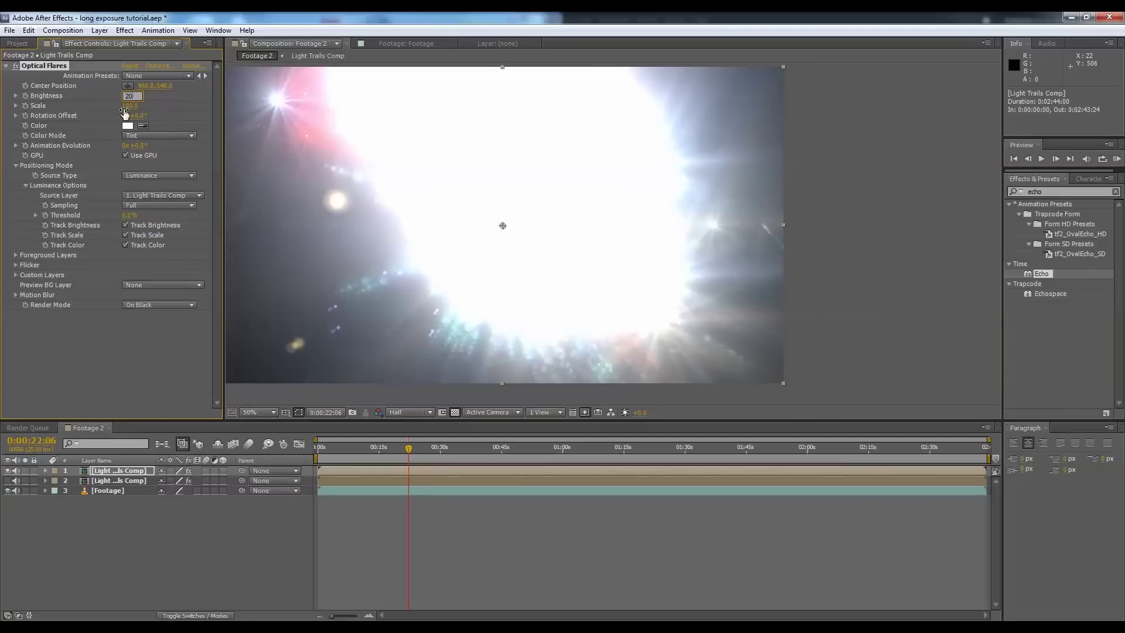
type("20")
key("Return")
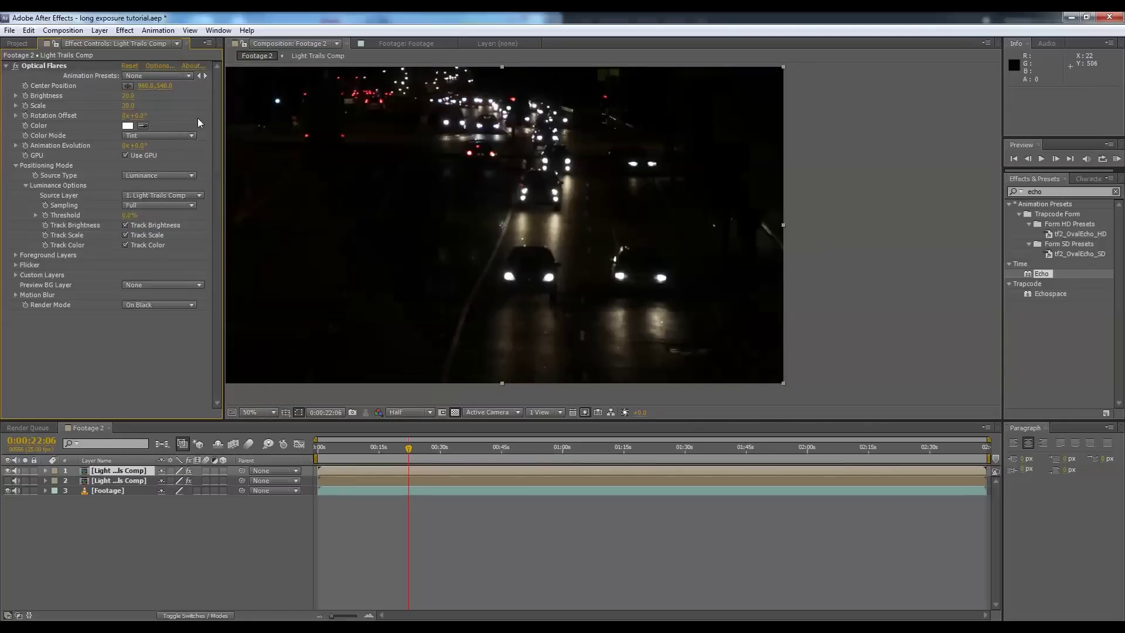
left_click(129, 96)
type("140")
key("Return")
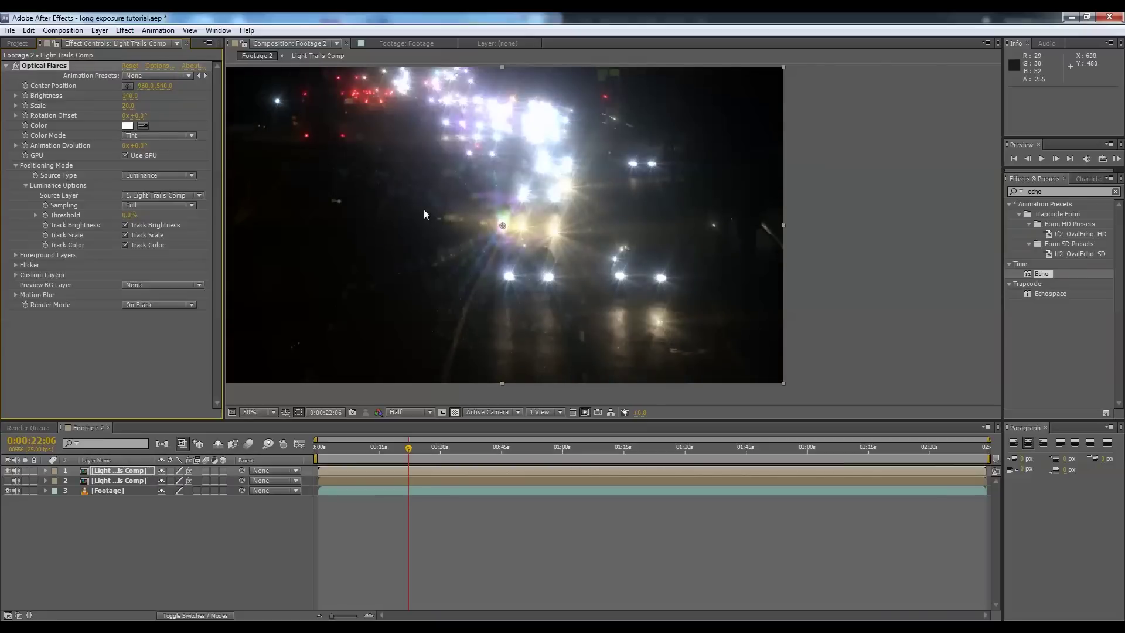
Shift the composition view right and open the Optical Flares Options editor
scroll(456, 216, "up", 2)
left_click_drag(456, 216, 489, 218)
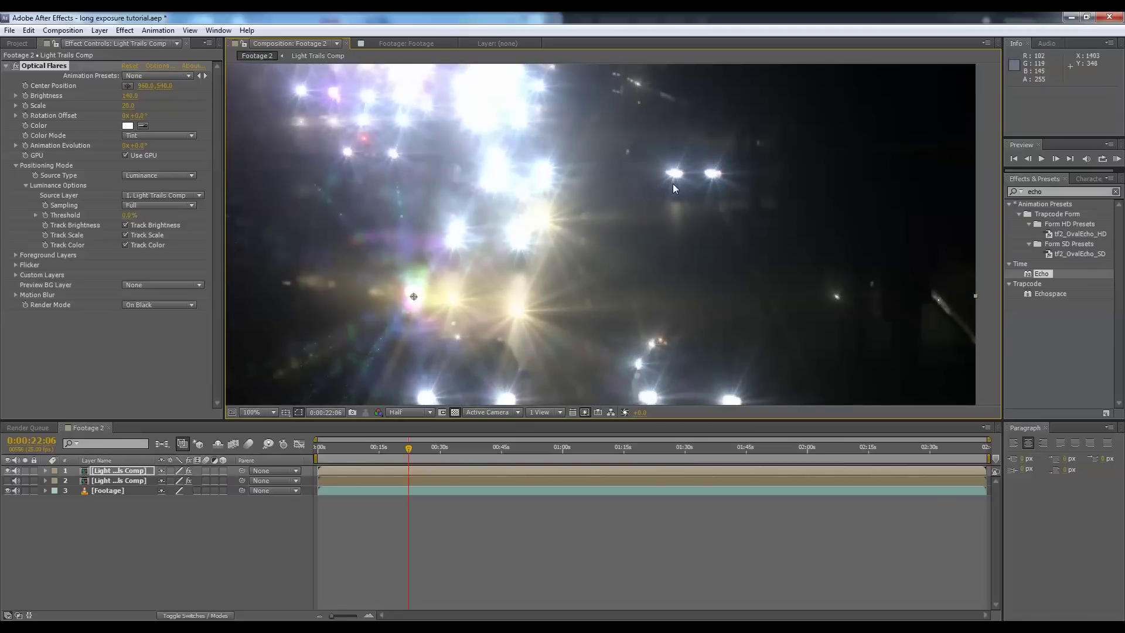
scroll(607, 262, "down", 2)
scroll(588, 269, "up", 2)
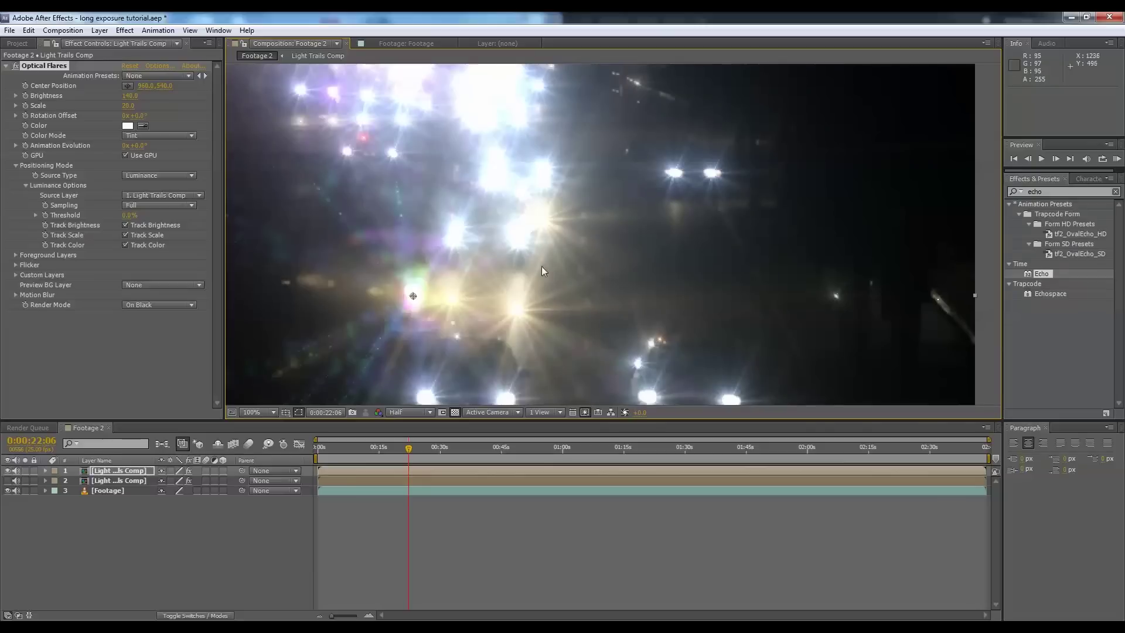
left_click(130, 96)
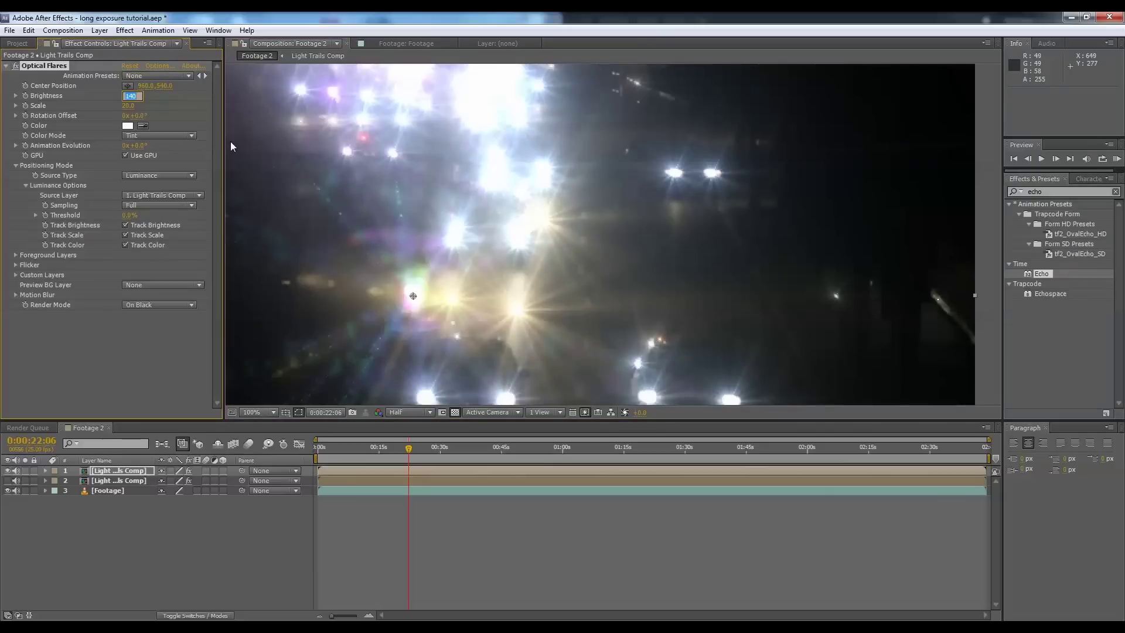
left_click(168, 66)
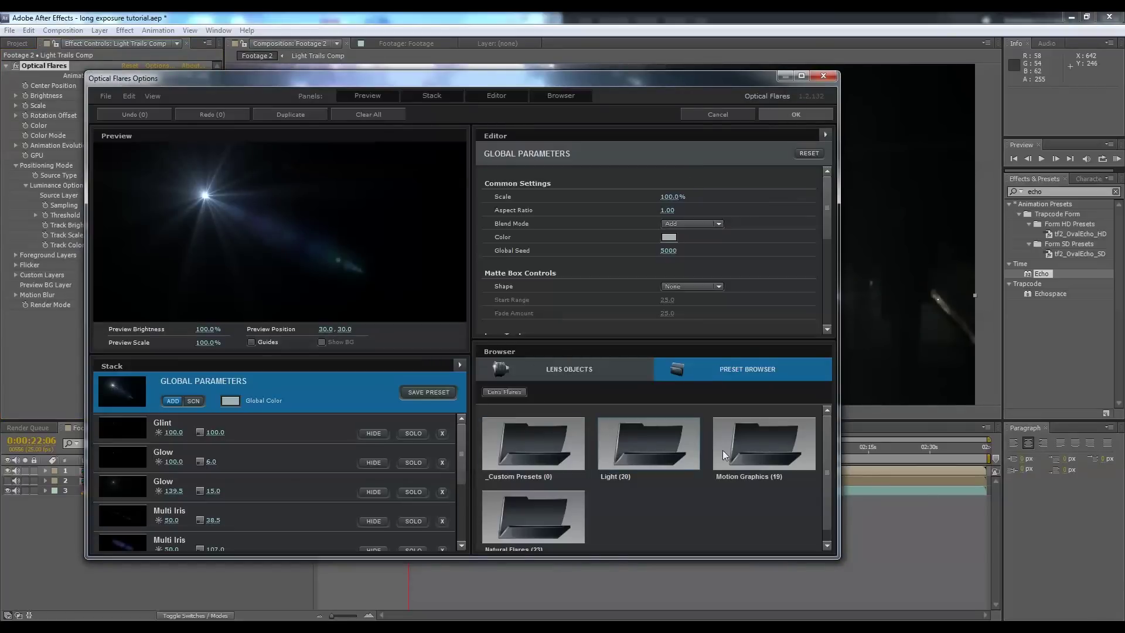
Choose a Natural Flares light preset and apply it to the flares
double_click(670, 459)
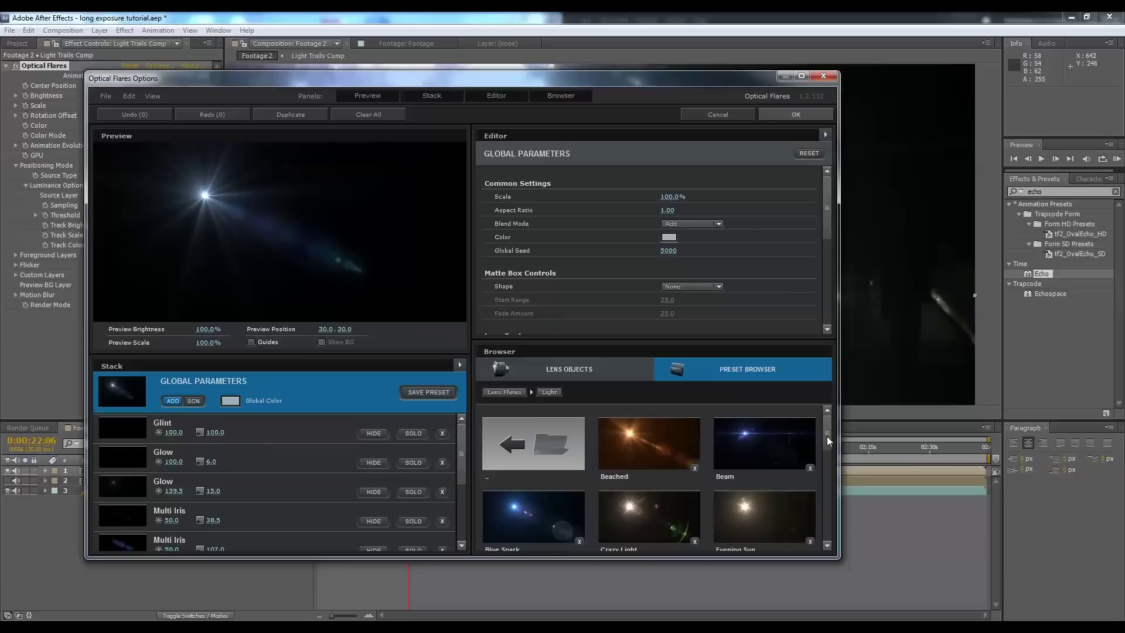
left_click_drag(828, 436, 830, 460)
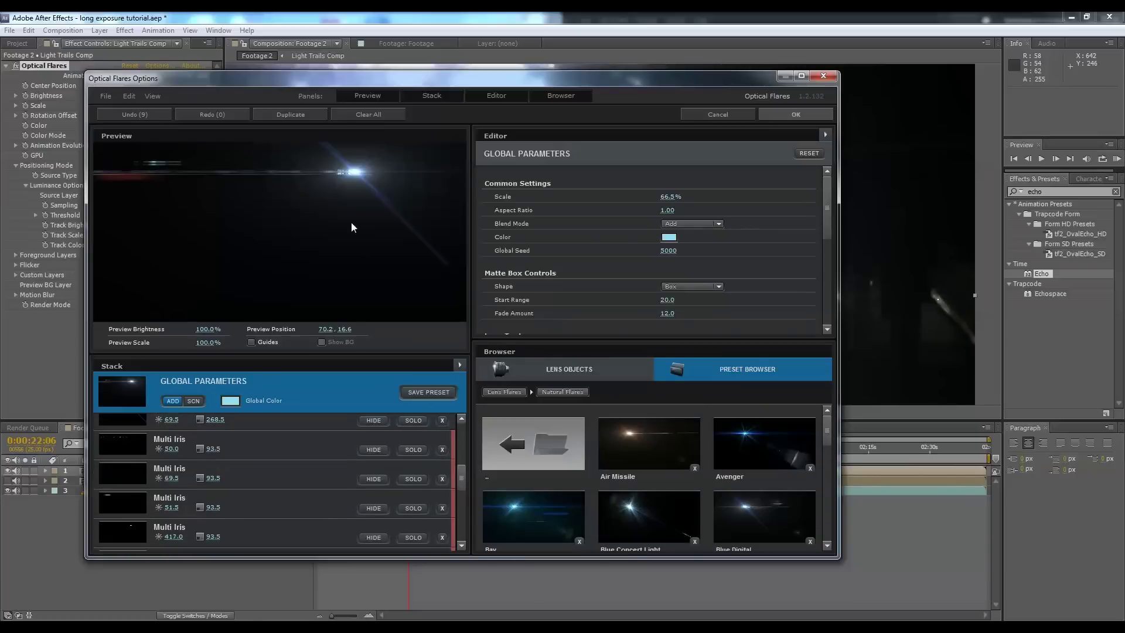
left_click(777, 113)
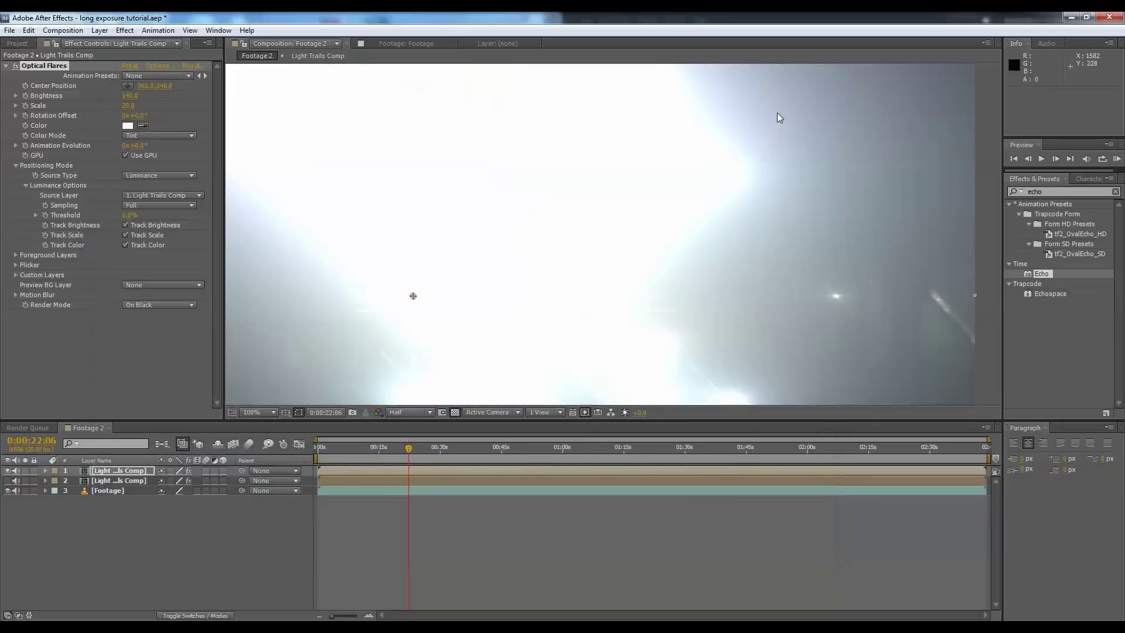
Lower flare Brightness to 20, then settle on 60 while checking the traffic frame
left_click(130, 95)
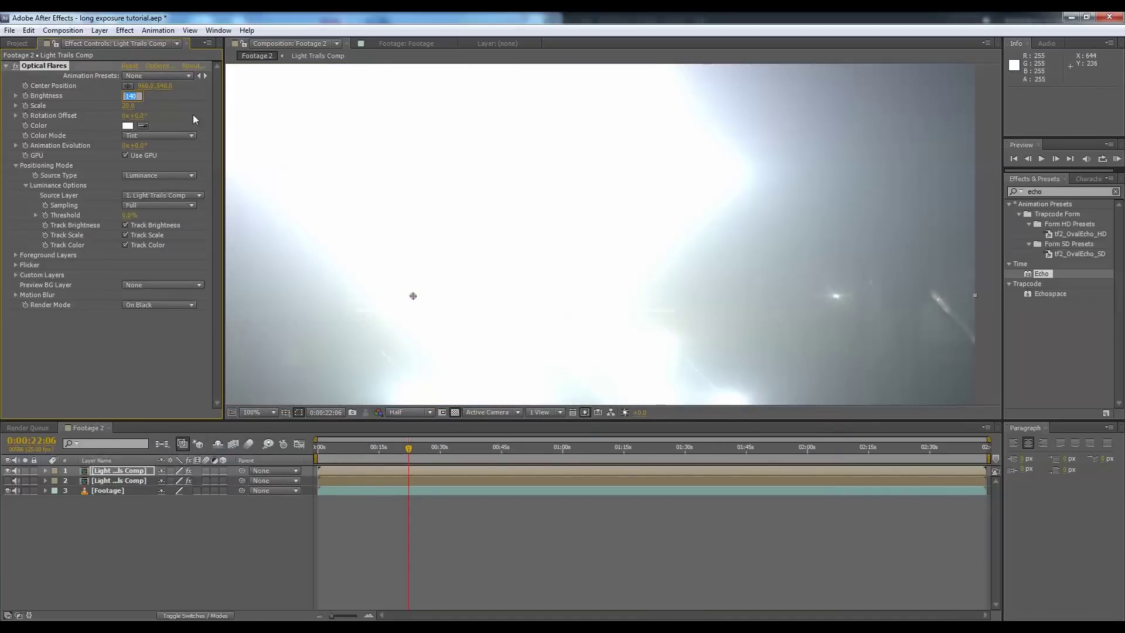
type("20")
key("Return")
key("comma")
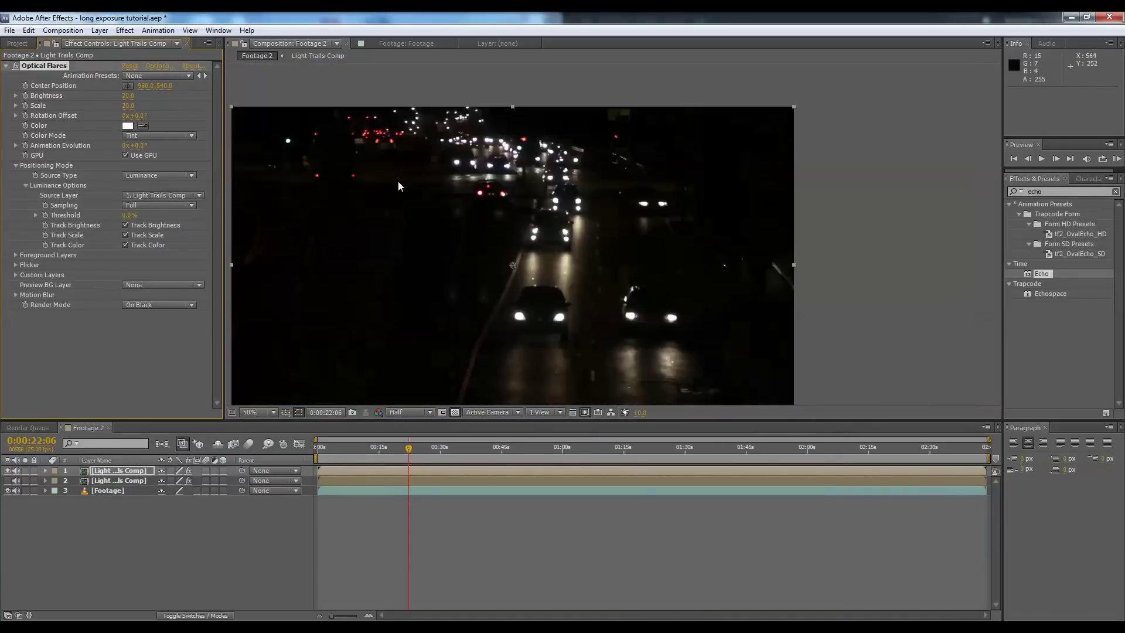
key("period")
left_click(128, 96)
type("60")
key("Return")
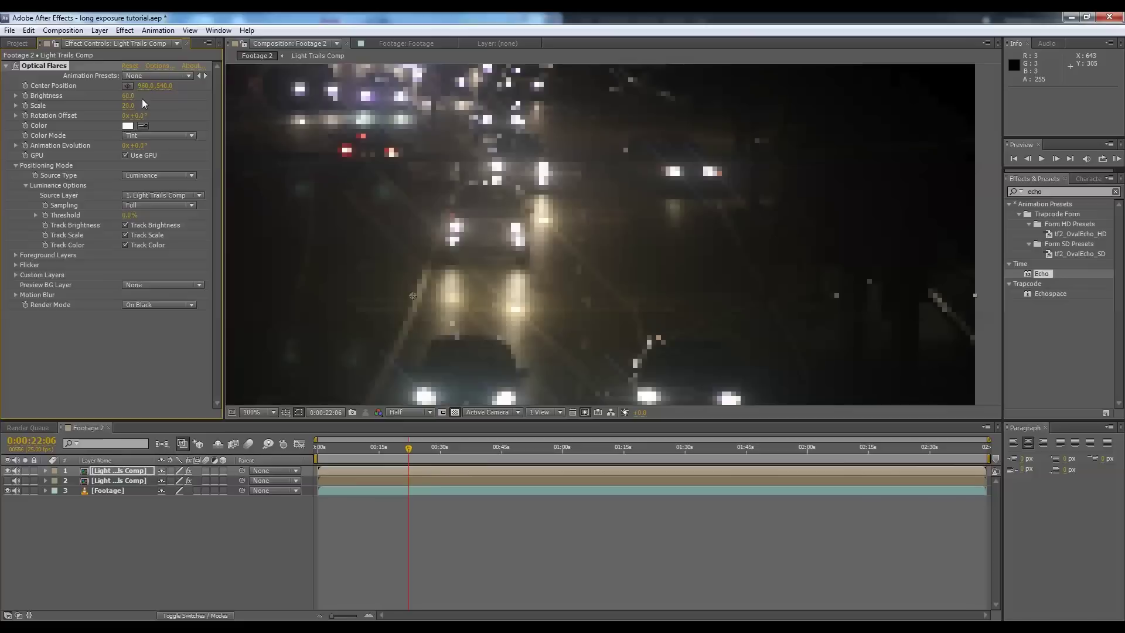
key("comma")
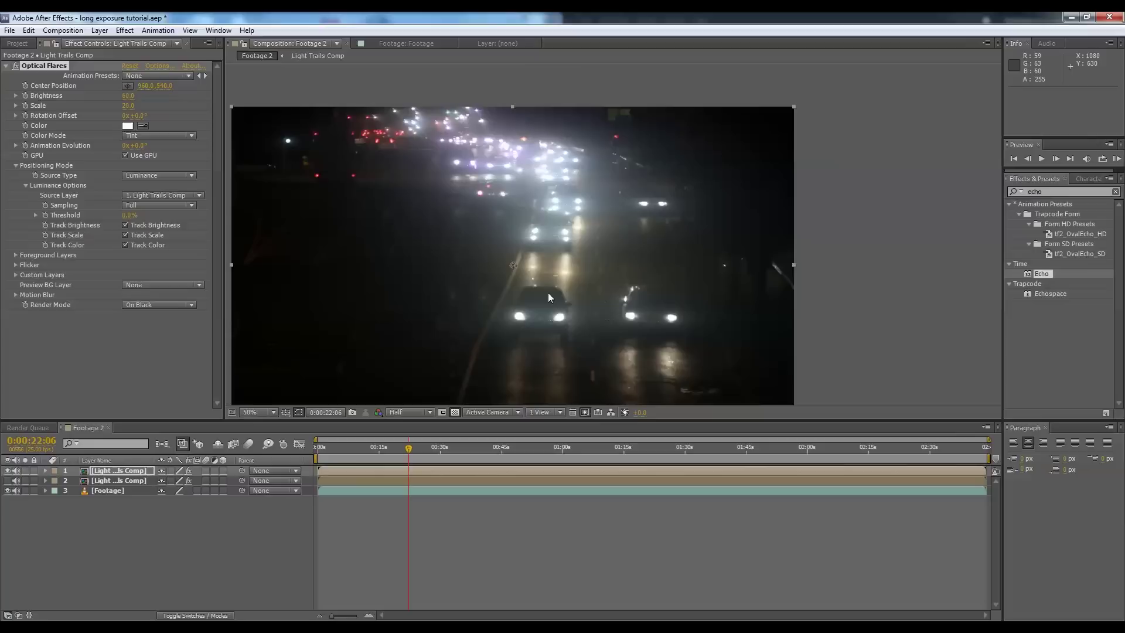
Toggle Optical Flares off and on to compare, and scrub the flare Brightness
left_click(17, 66)
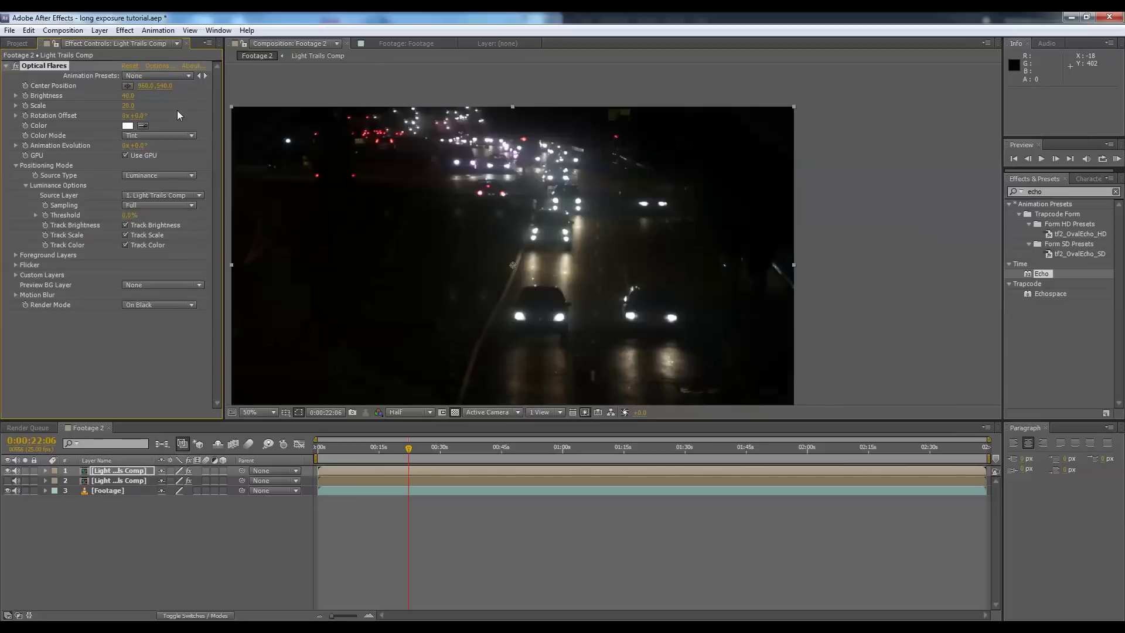
left_click(16, 66)
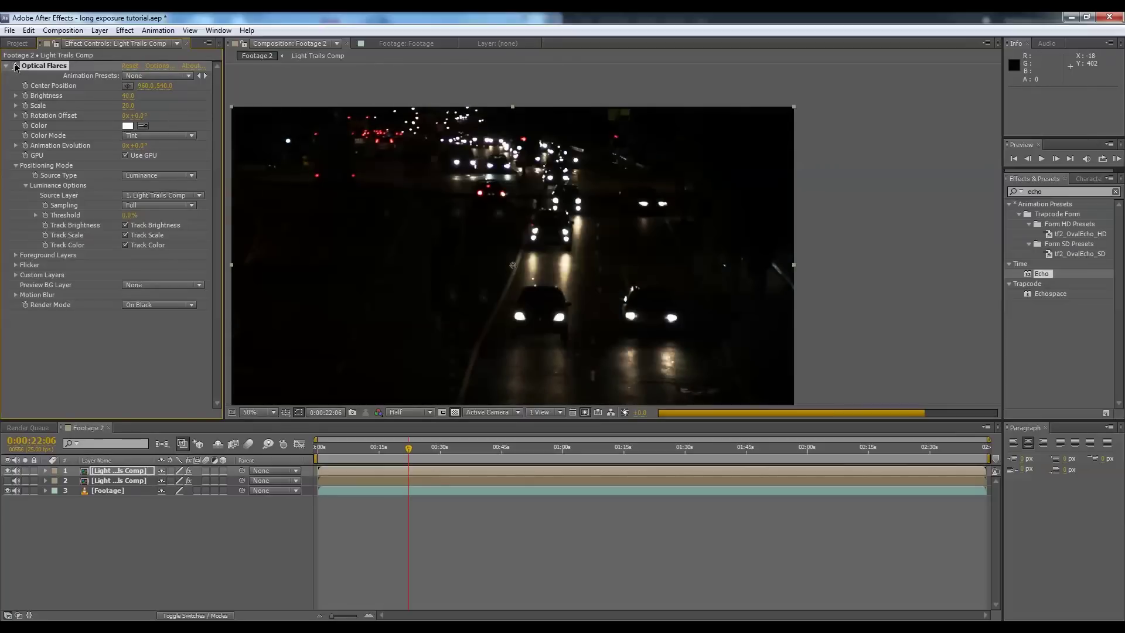
left_click_drag(124, 96, 244, 124)
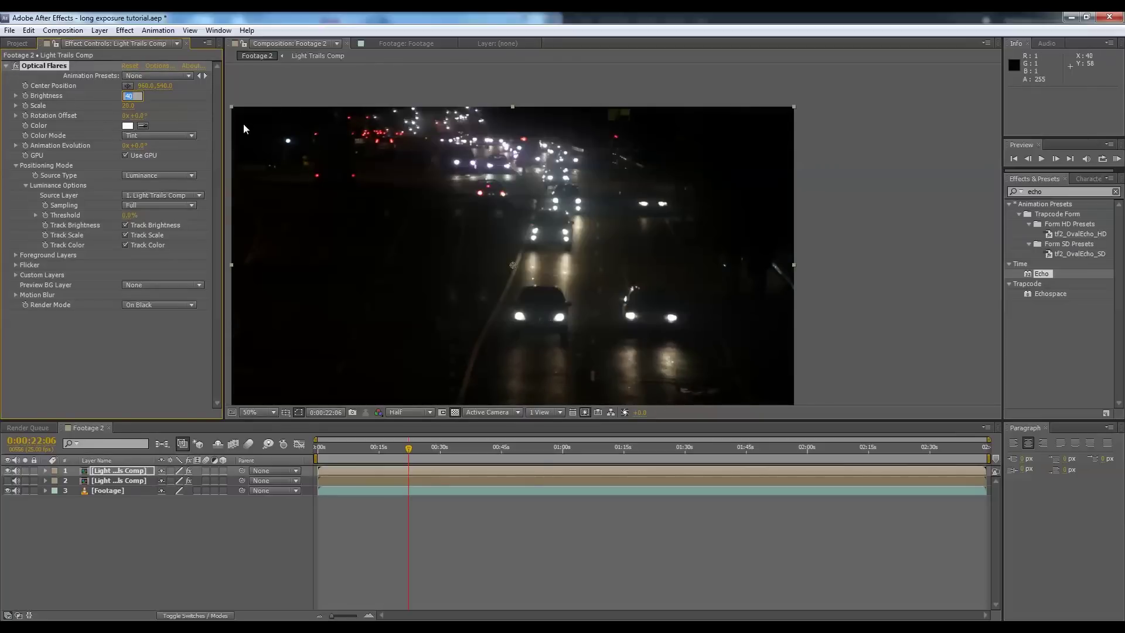
scroll(613, 235, "up", 2)
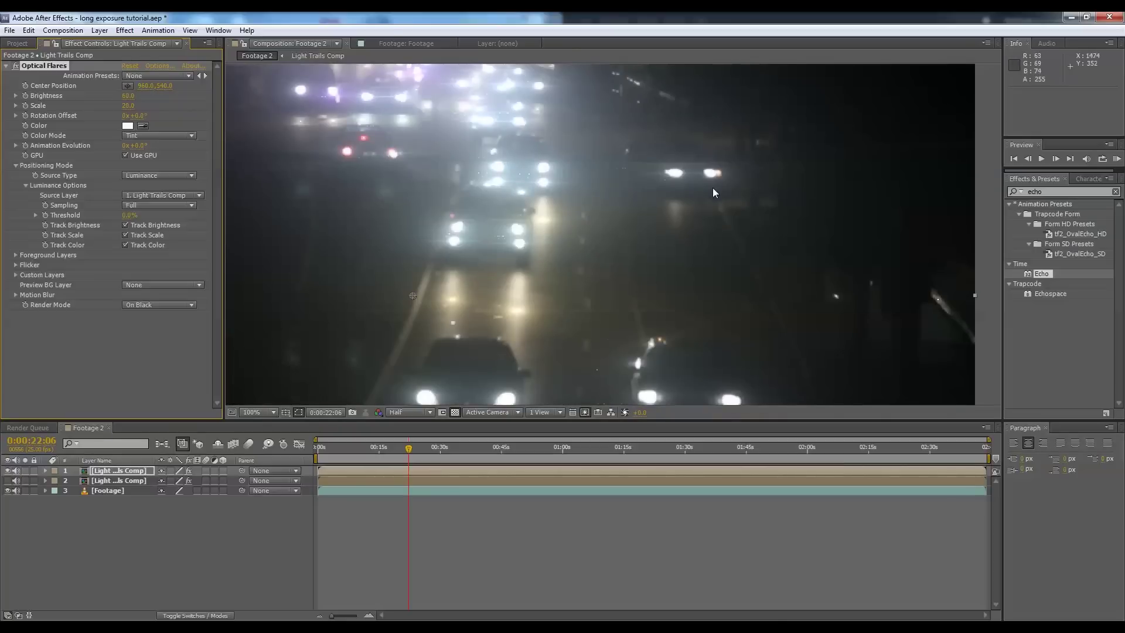
scroll(612, 234, "down", 1)
key("ctrl+z")
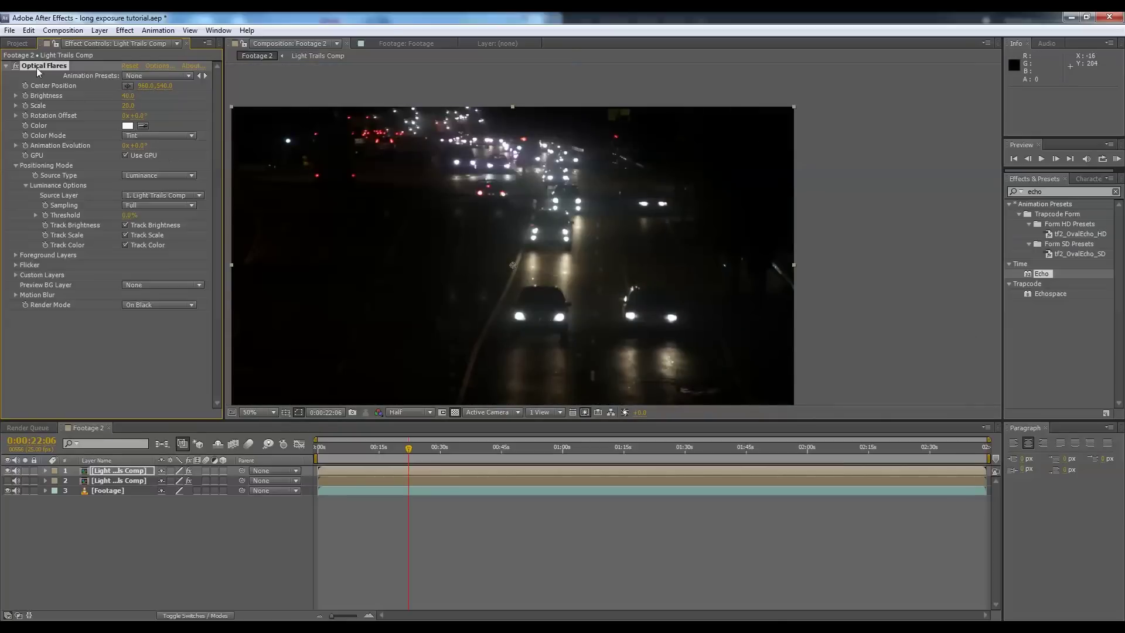
left_click_drag(129, 96, 184, 119)
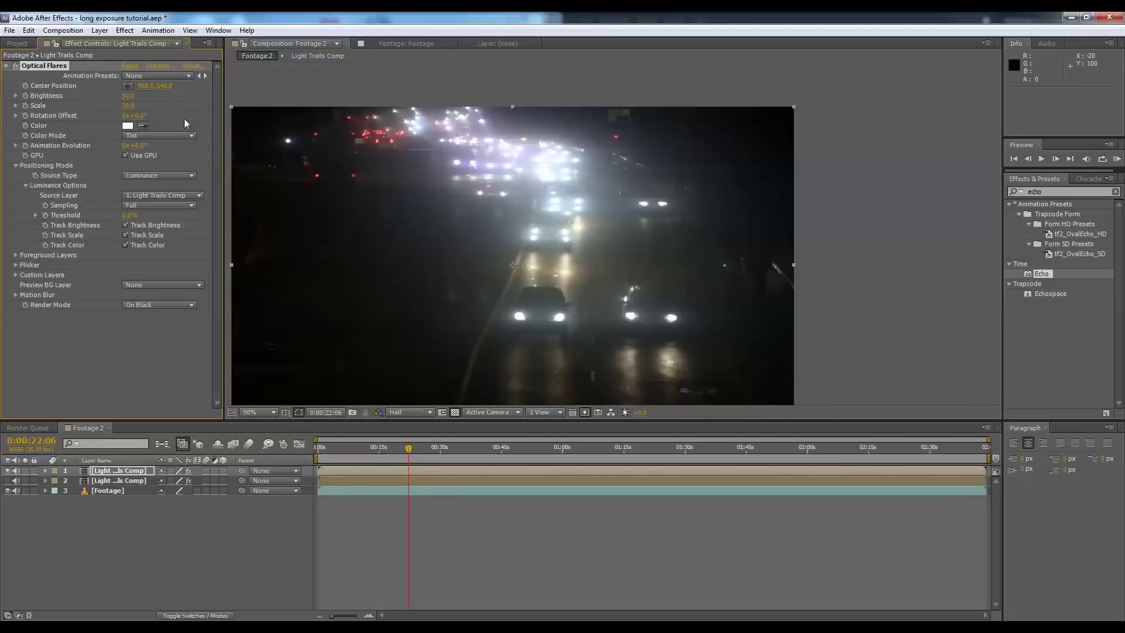
Set flare Scale to 25 and Brightness to 45, then show the light trails layer again
left_click(129, 105)
type("25")
key("Return")
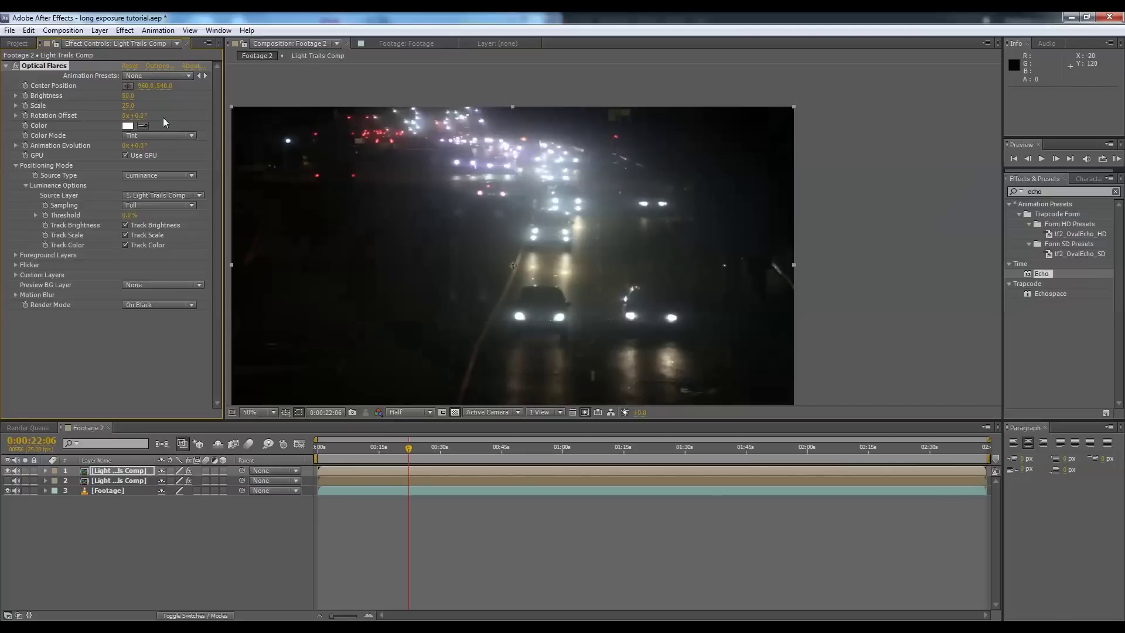
left_click(128, 95)
type("1")
type("5")
key("Return")
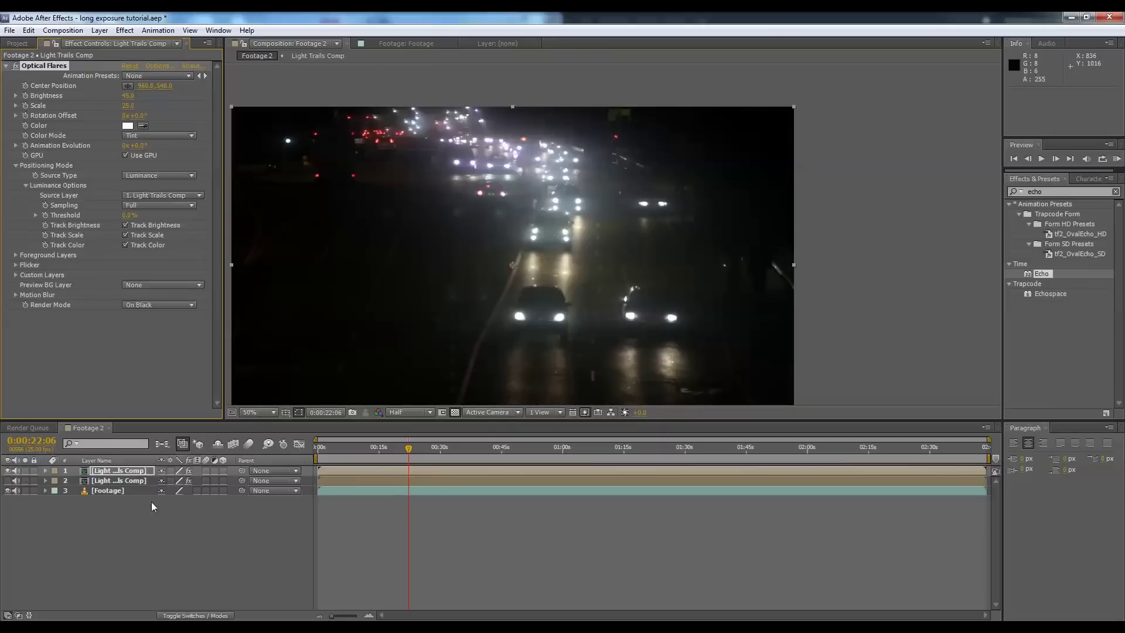
left_click(8, 481)
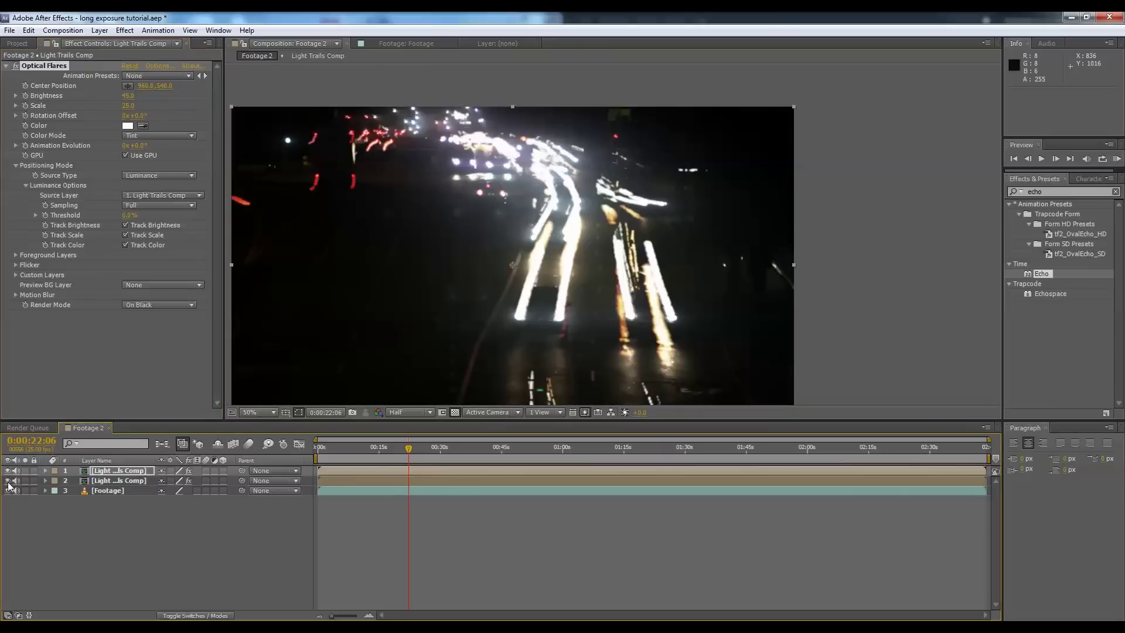
Pre-compose all three layers into Pre-comp 1
left_click(117, 481)
left_click(127, 526)
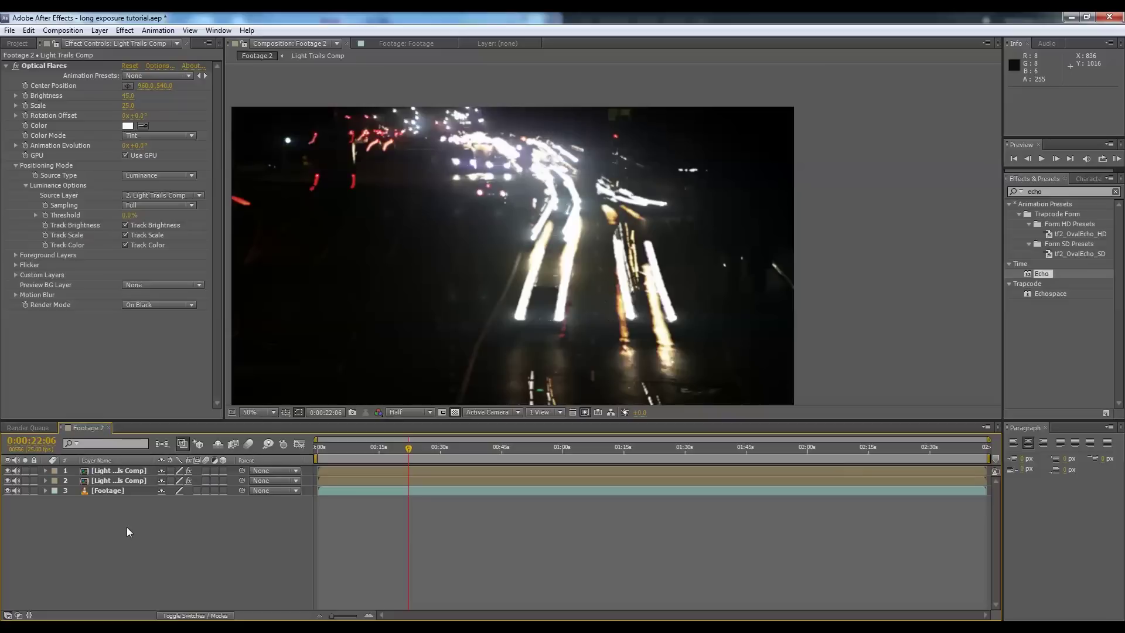
left_click_drag(126, 526, 114, 462)
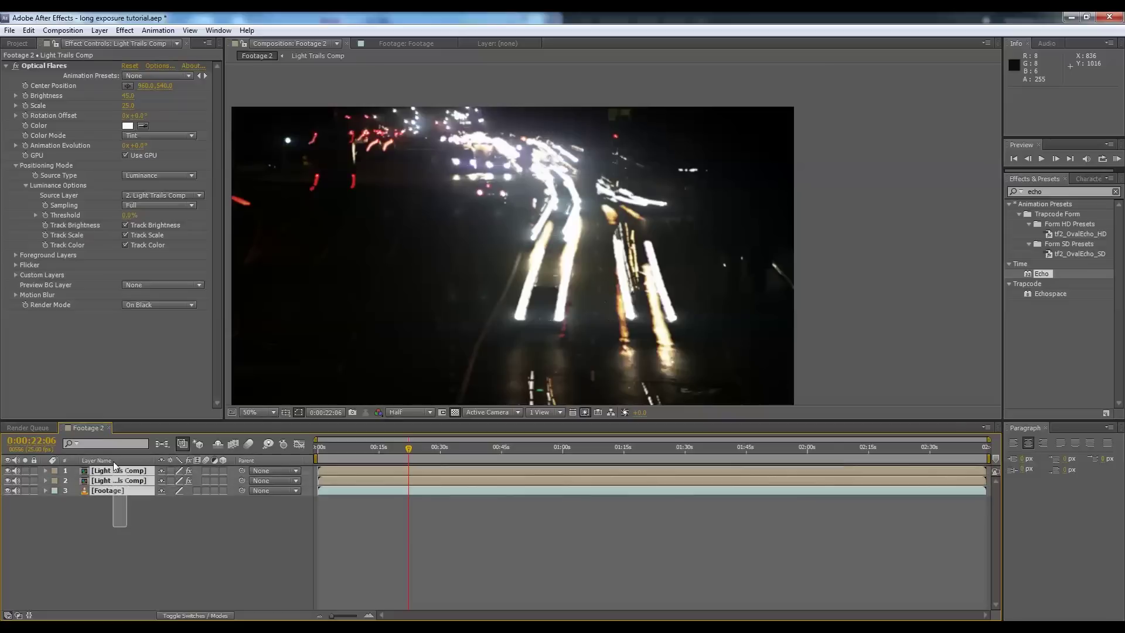
left_click(99, 31)
left_click(188, 463)
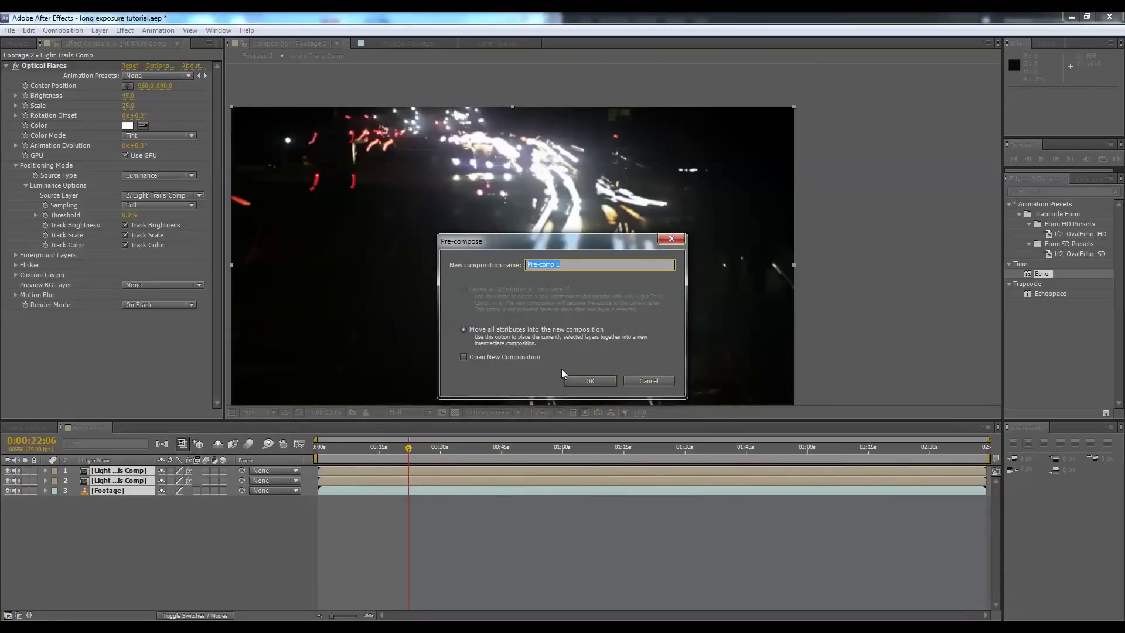
left_click(591, 382)
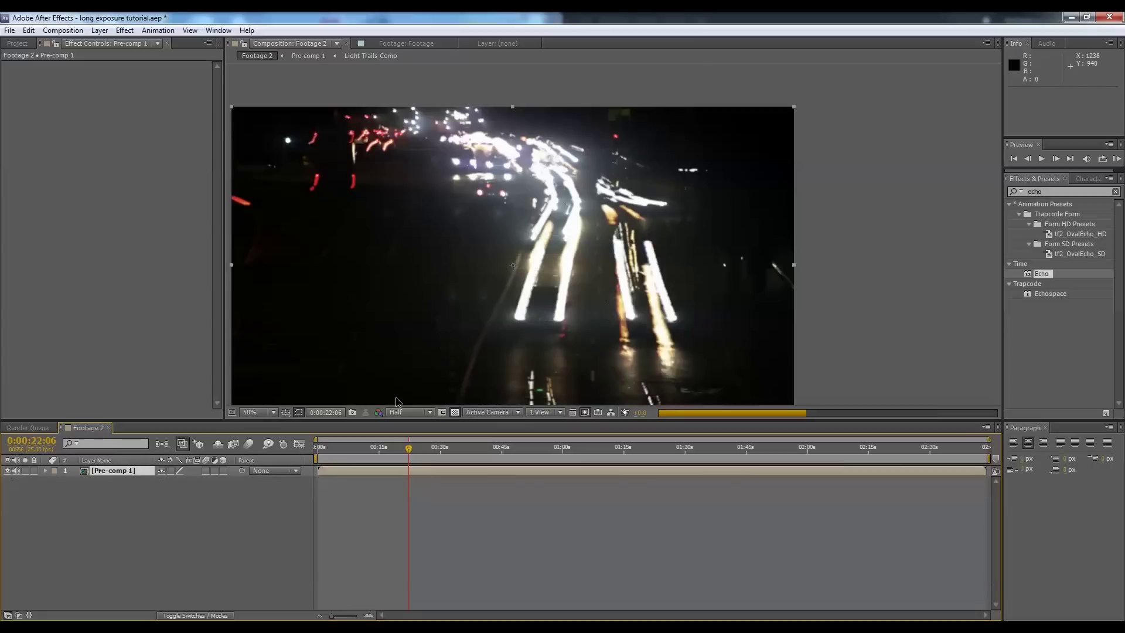
Time-stretch the Pre-comp 1 layer to a 10% stretch factor
right_click(108, 473)
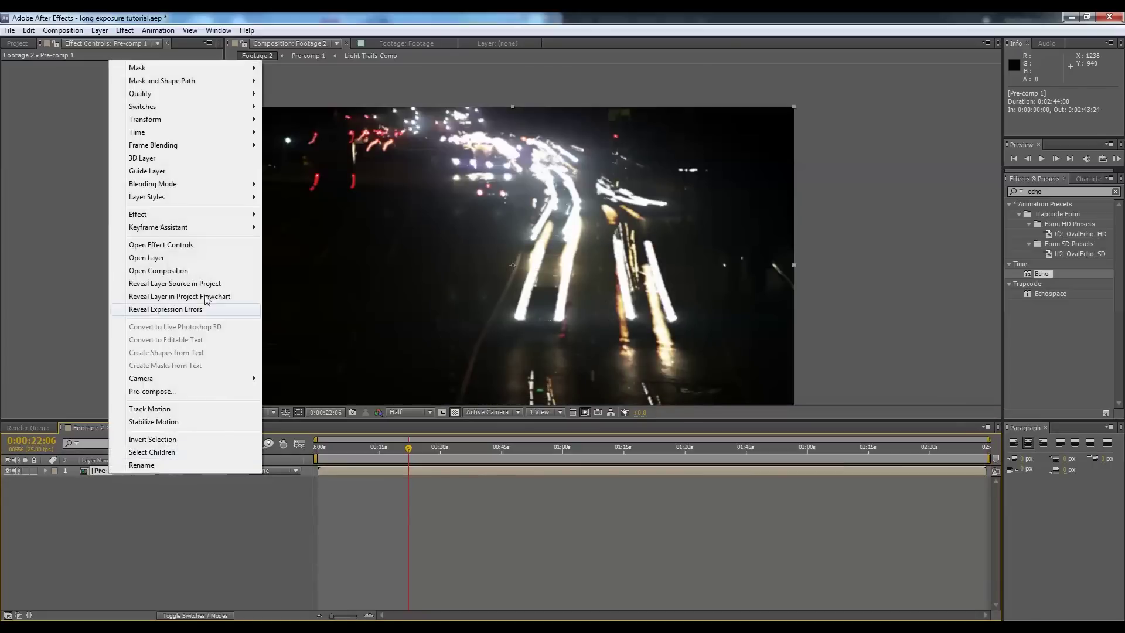
mouse_move(176, 133)
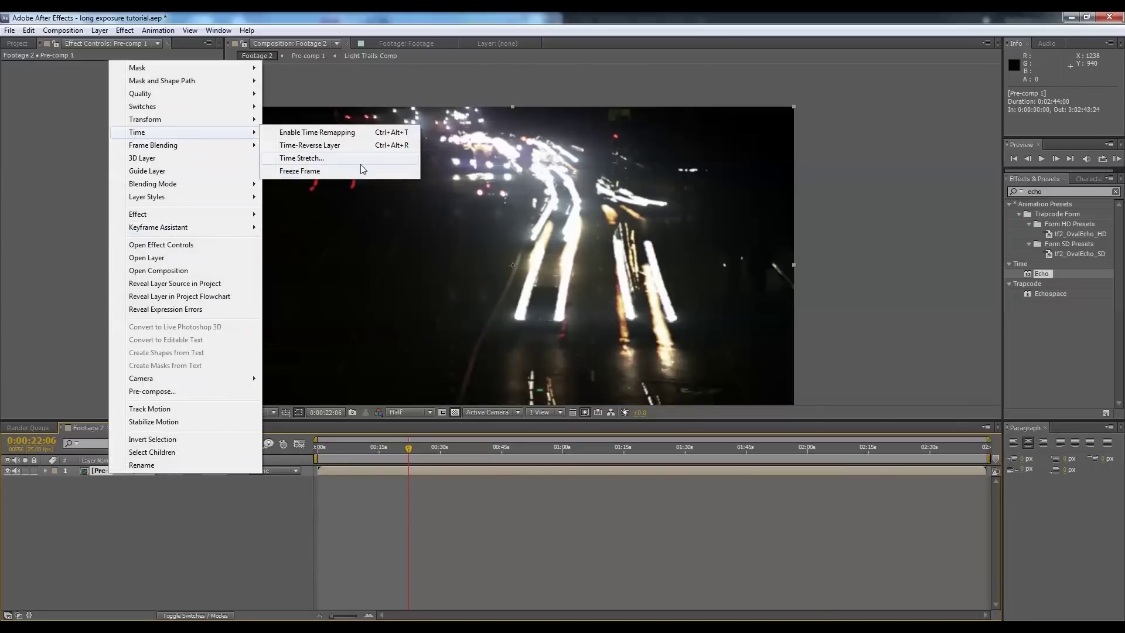
left_click(346, 158)
type("10")
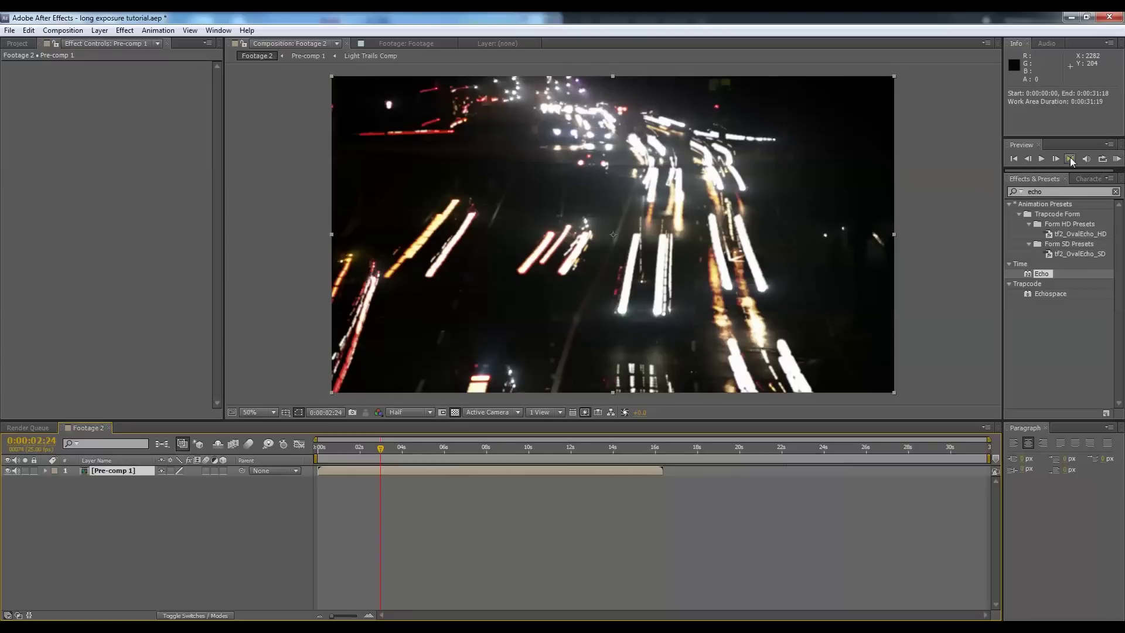
left_click(1056, 159)
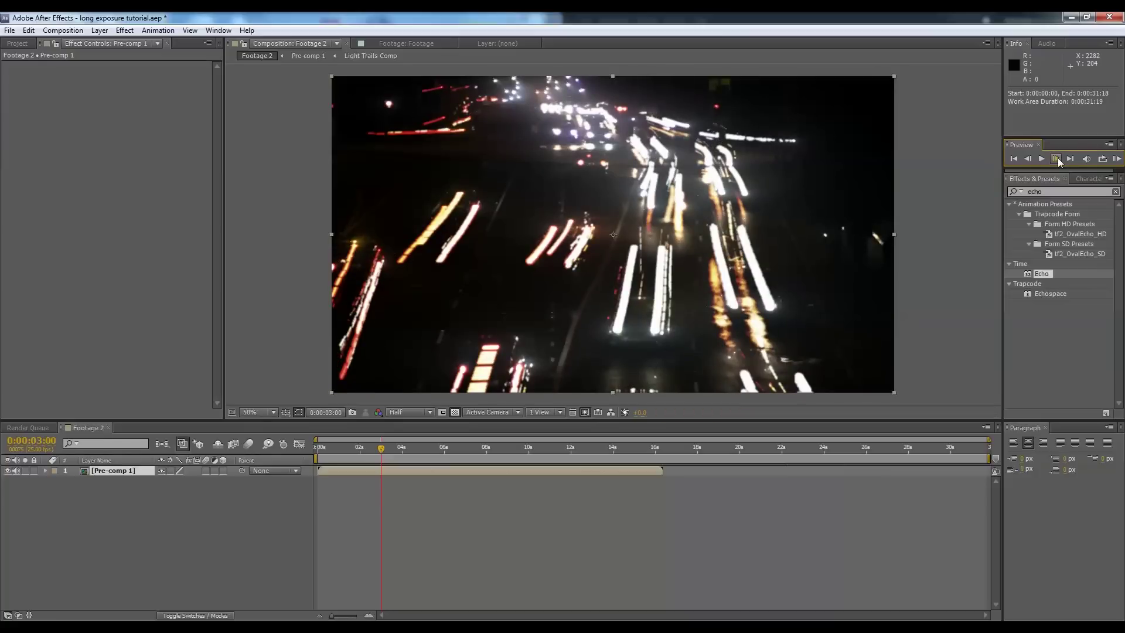
key("KP_0")
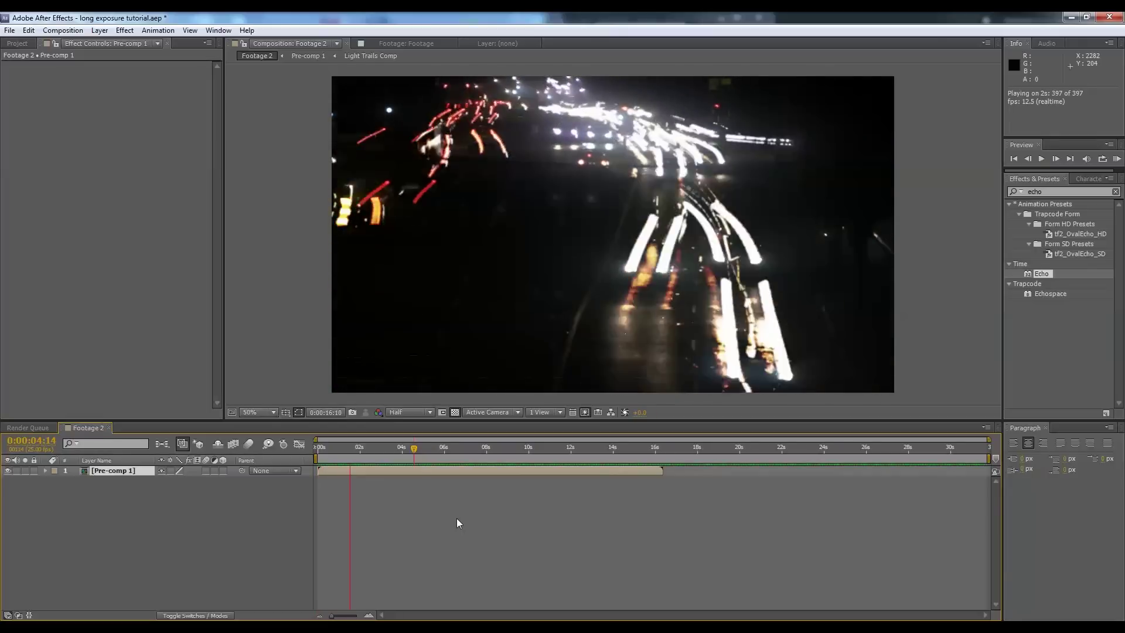